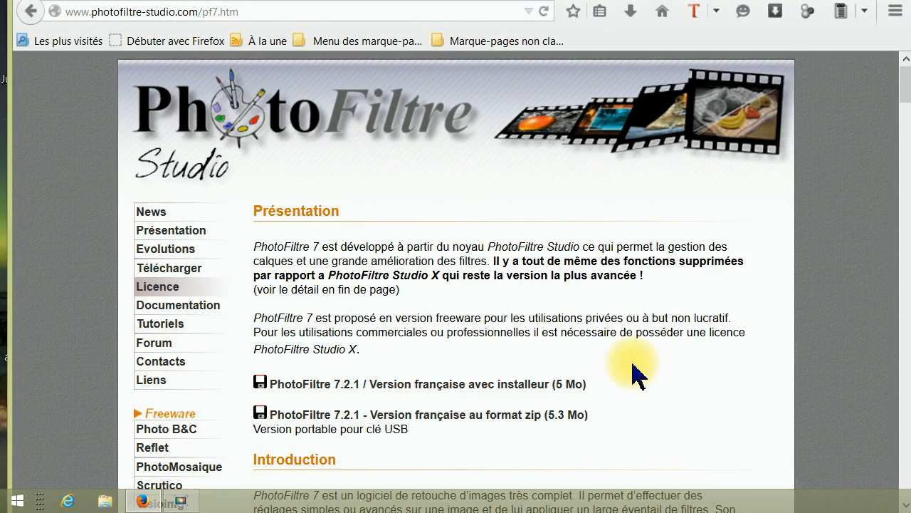
Browse the plugin downloads list on the PhotoFiltre Studio website
scroll(633, 371, down, 5)
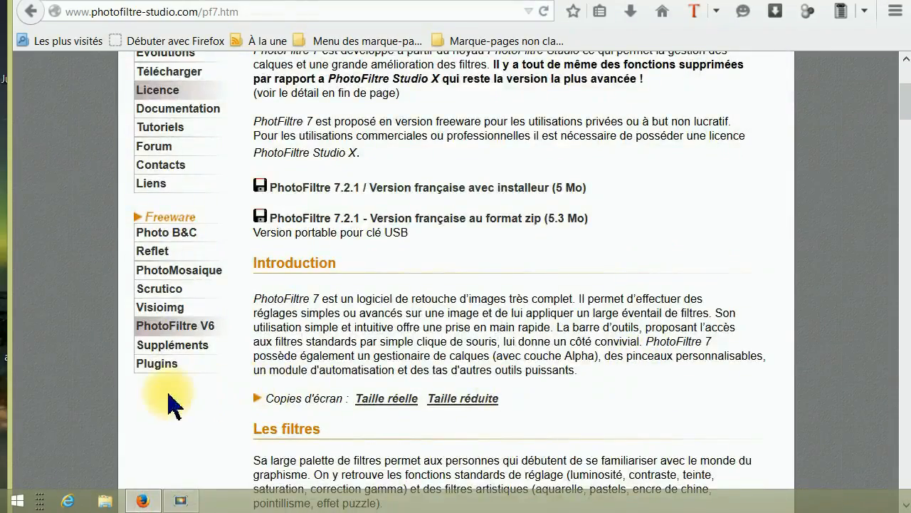
click(149, 364)
scroll(534, 381, down, 20)
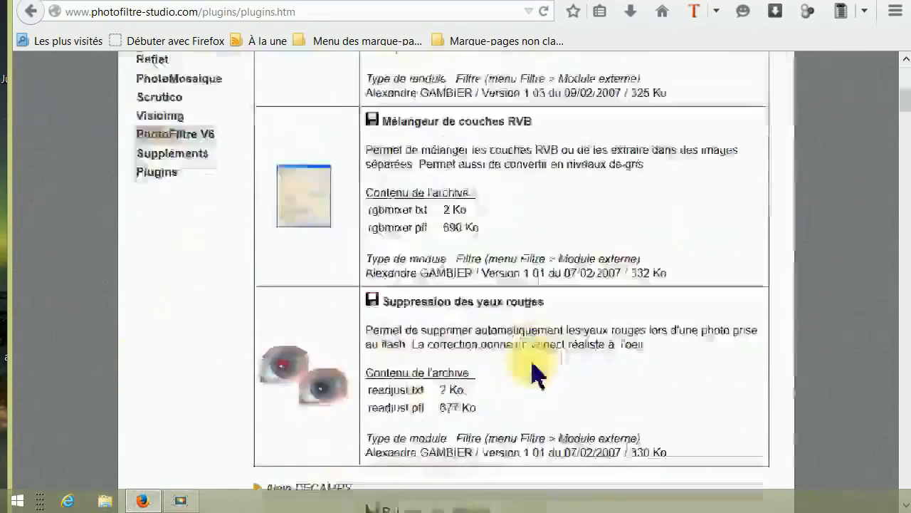
scroll(534, 370, down, 20)
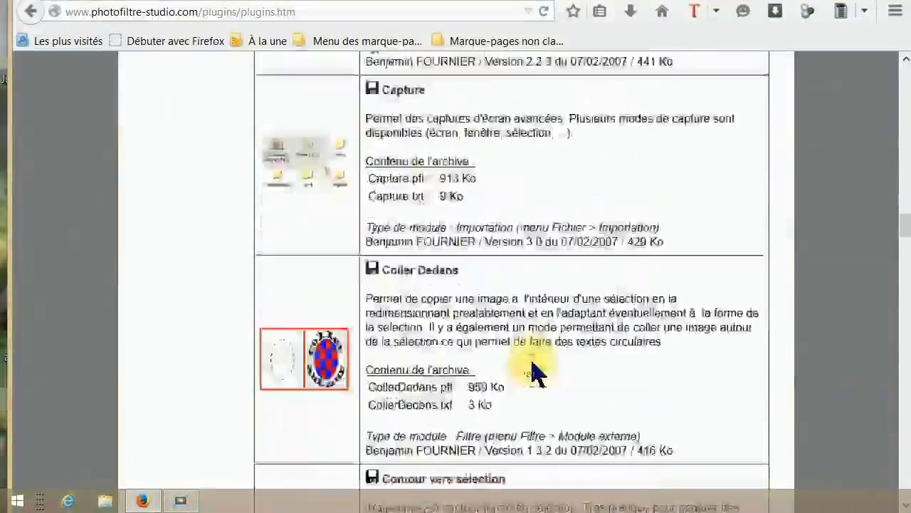
scroll(534, 365, down, 20)
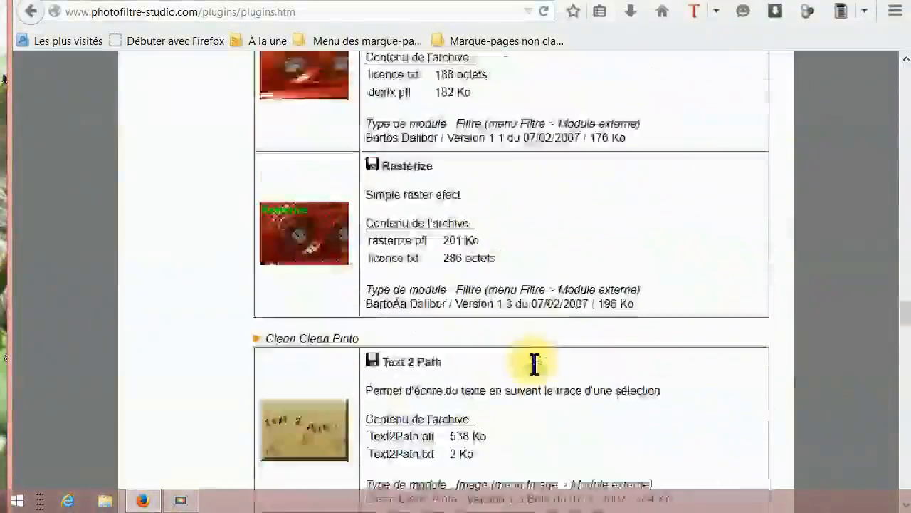
scroll(534, 364, down, 20)
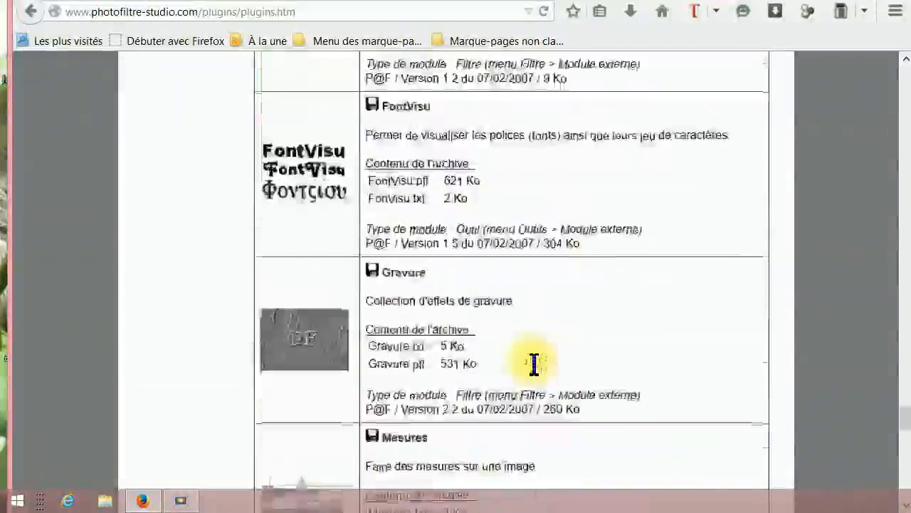
scroll(534, 365, up, 7)
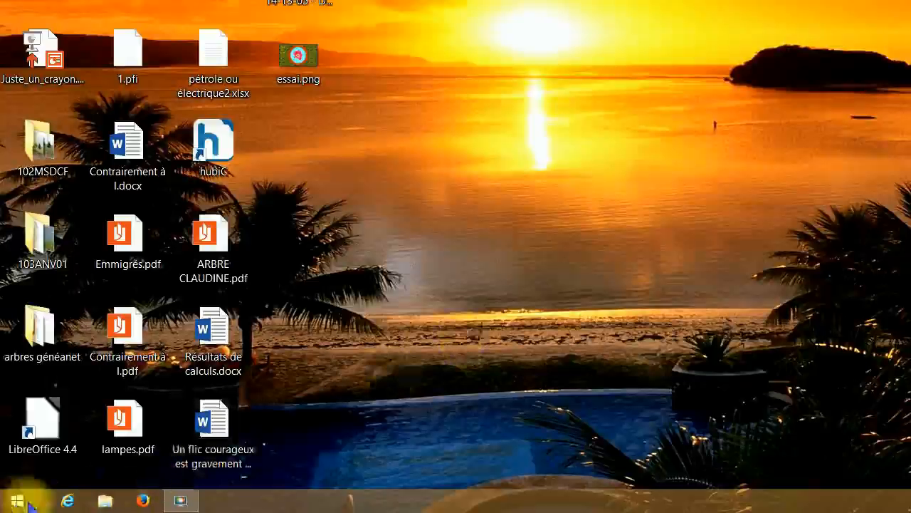
click(12, 502)
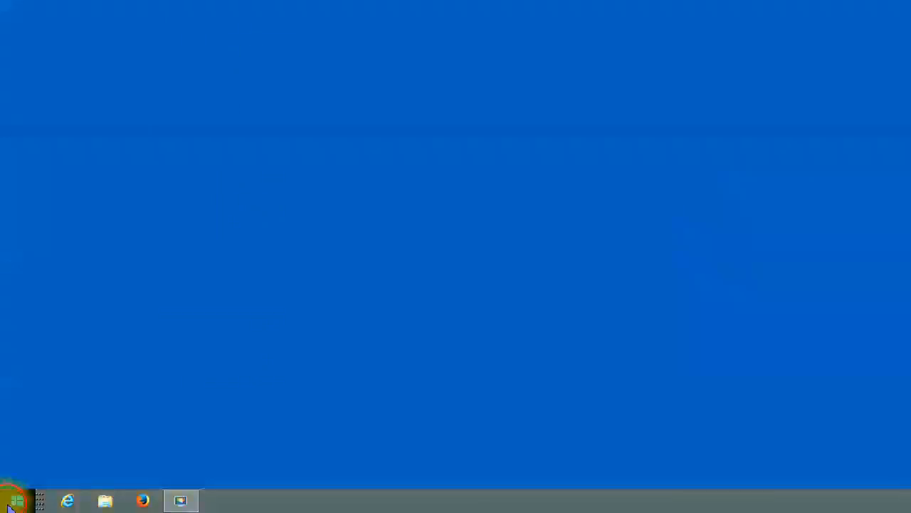
click(783, 413)
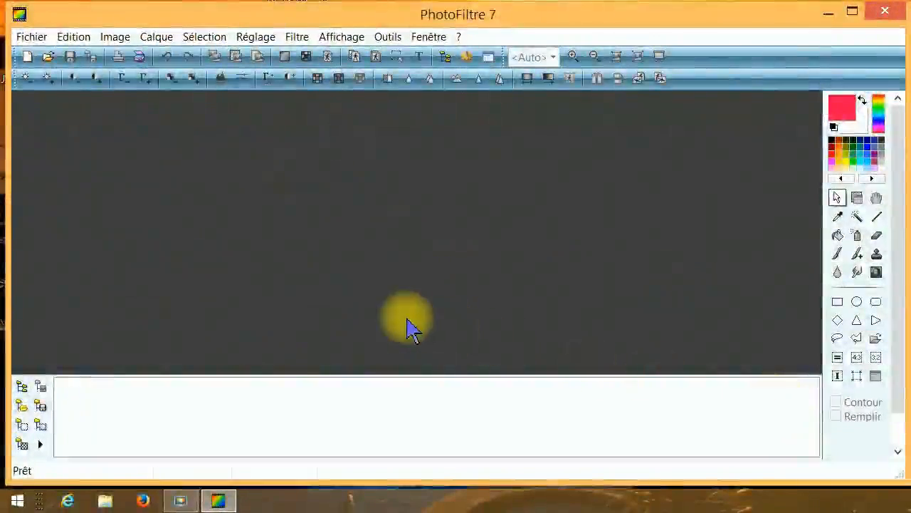
click(47, 57)
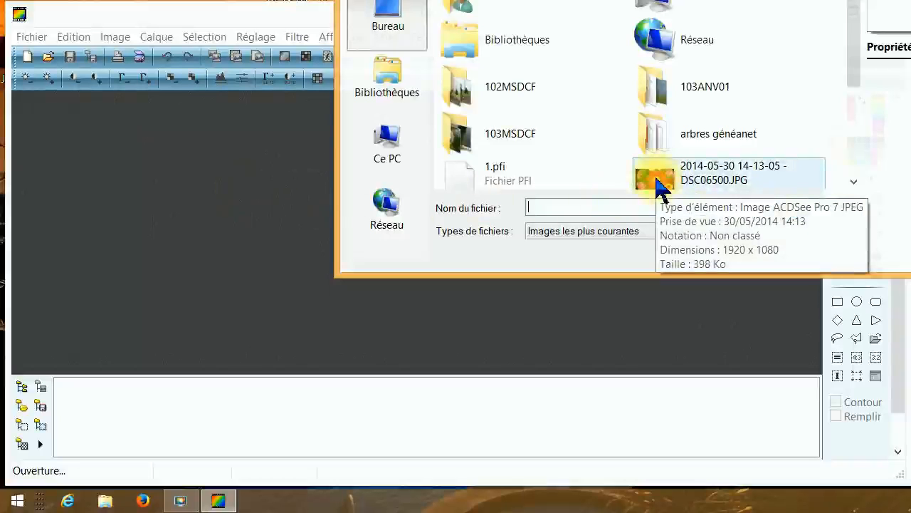
click(657, 181)
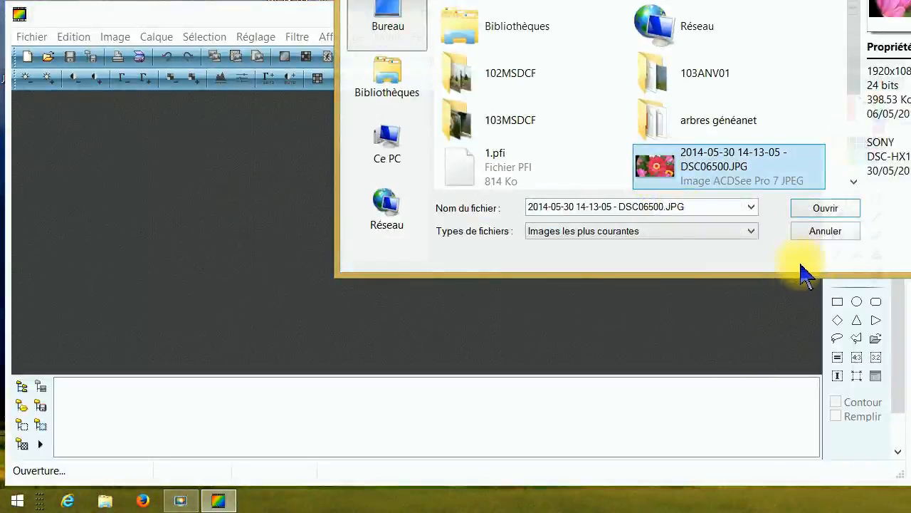
click(825, 209)
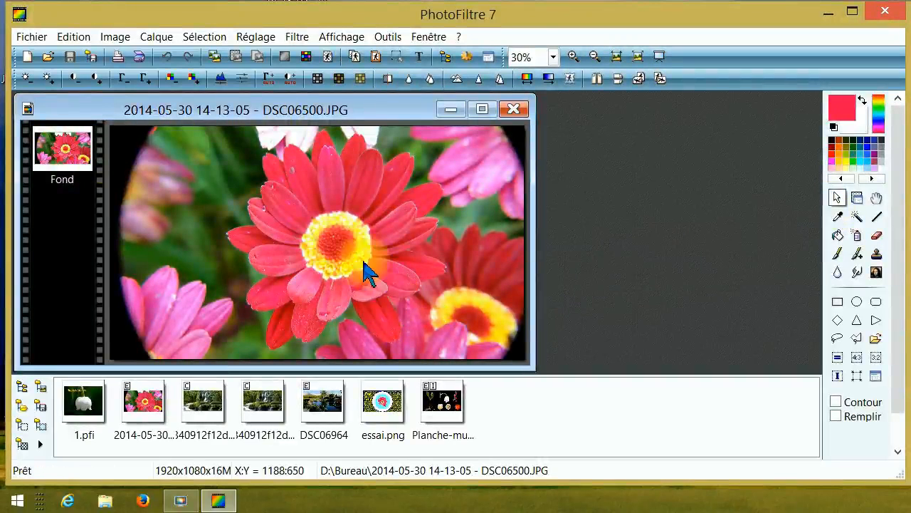
Try the quick brightness corrections on the flower photo: two steps darker, then two steps brighter
click(27, 78)
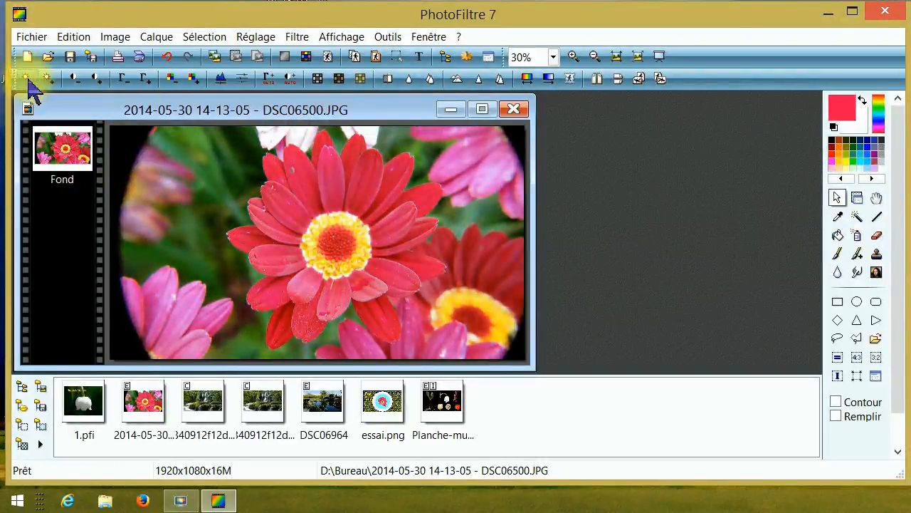
click(27, 78)
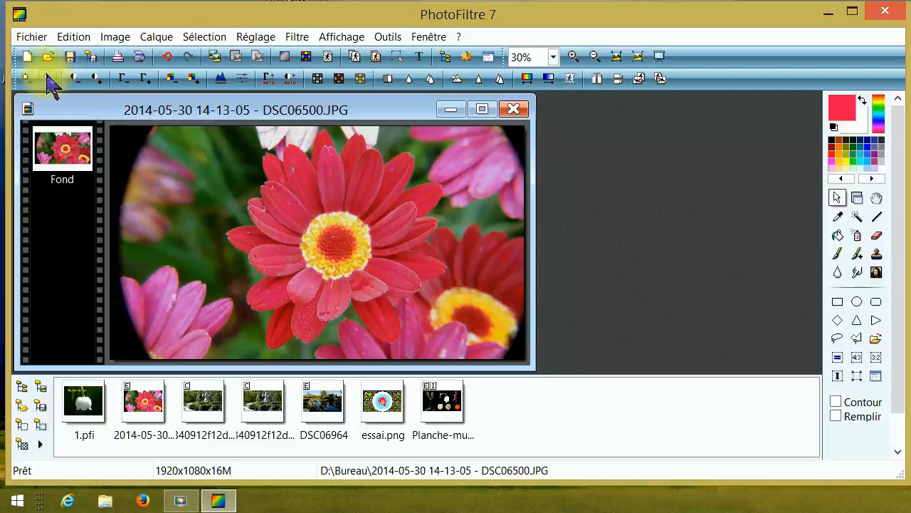
click(48, 78)
click(48, 78)
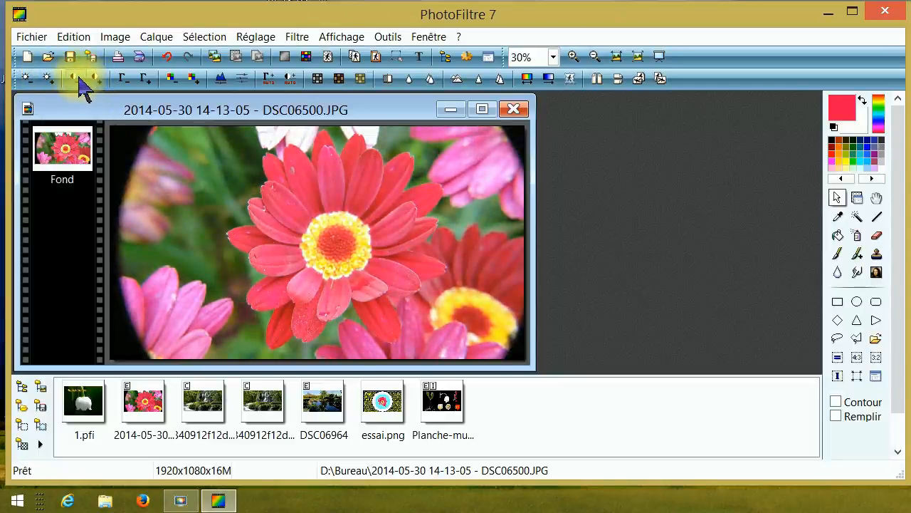
Try the quick contrast corrections: reduce the photo's contrast by three steps, then increase it by two
click(74, 78)
click(75, 78)
click(74, 78)
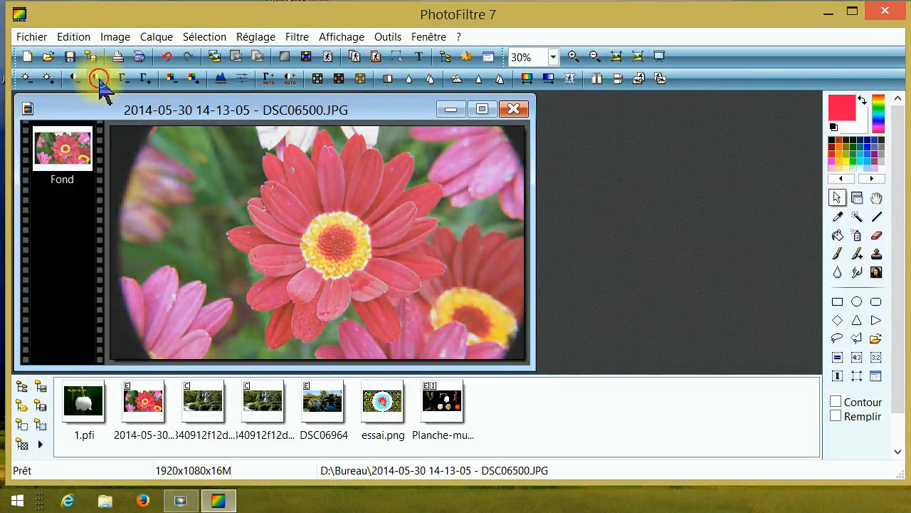
click(98, 78)
click(98, 79)
Try the quick gamma corrections: lower the photo's gamma by three steps, then raise it by three
click(122, 78)
click(123, 78)
click(123, 78)
click(145, 79)
click(144, 79)
click(145, 78)
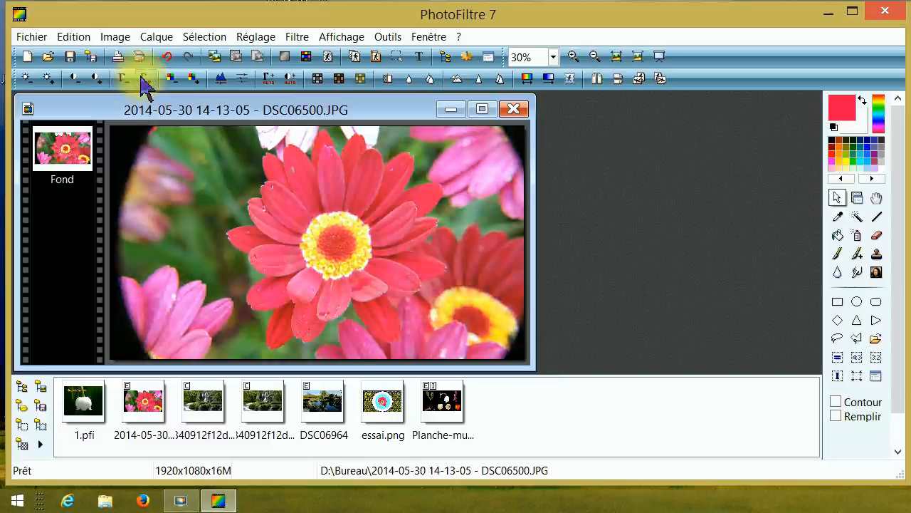
Raise and lower the photo's saturation by one step each, and apply the automatic levels and automatic contrast corrections
click(192, 77)
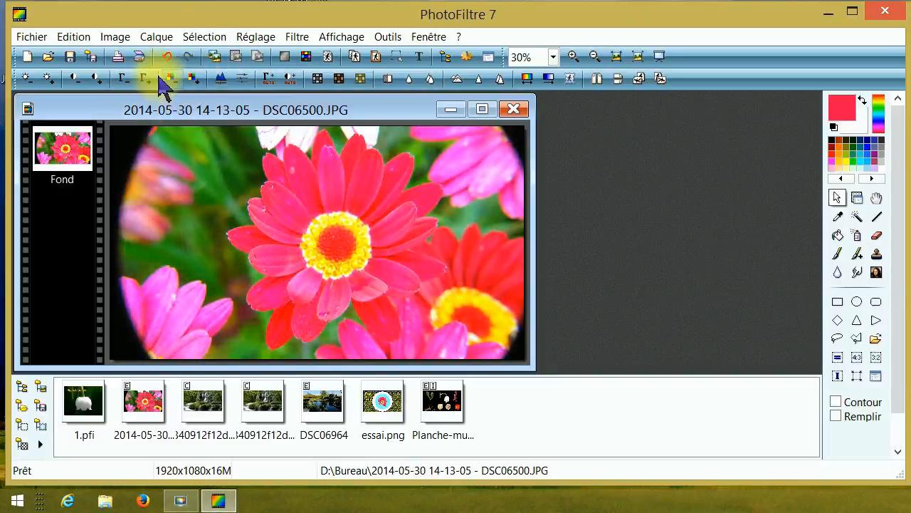
click(171, 78)
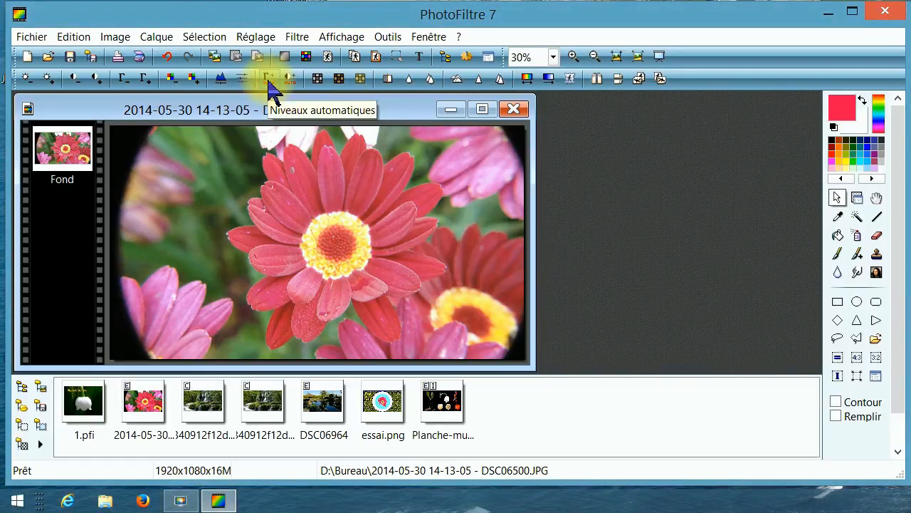
click(268, 79)
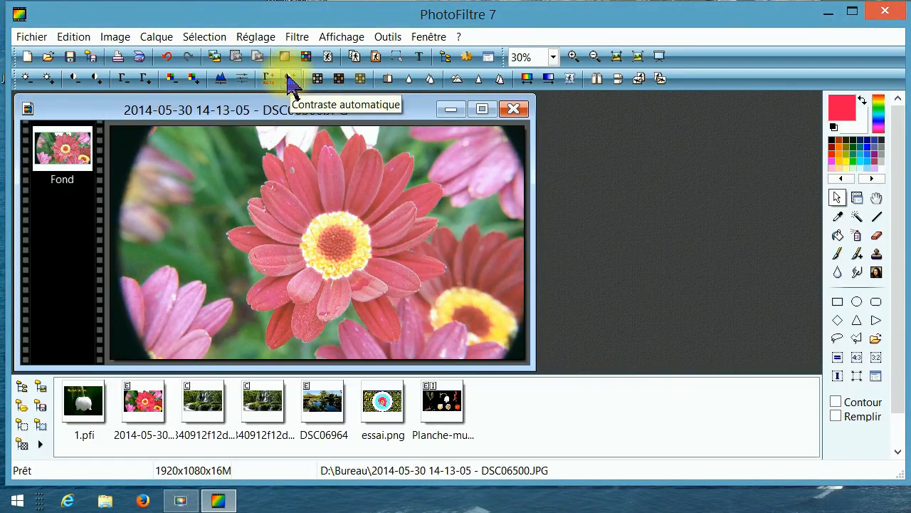
click(290, 79)
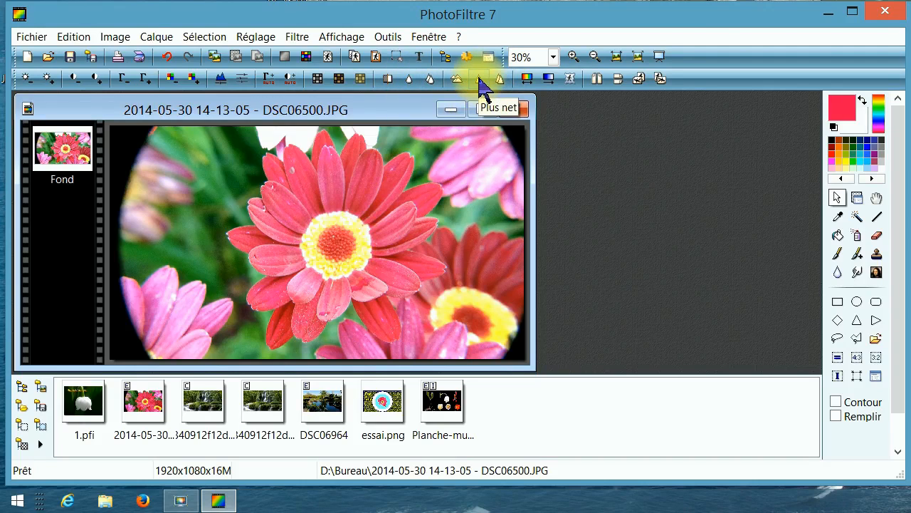
Flip the photo horizontally and vertically, and rotate it 90° counter-clockwise and back
click(597, 79)
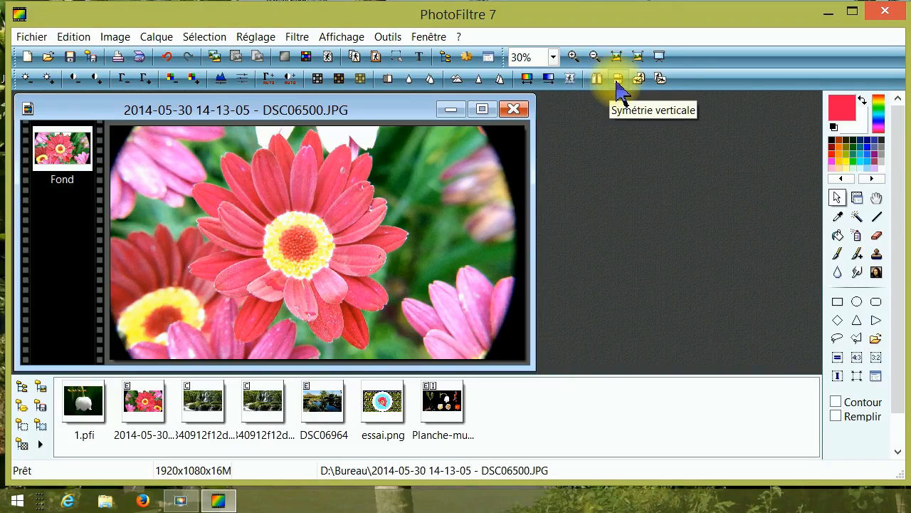
click(617, 80)
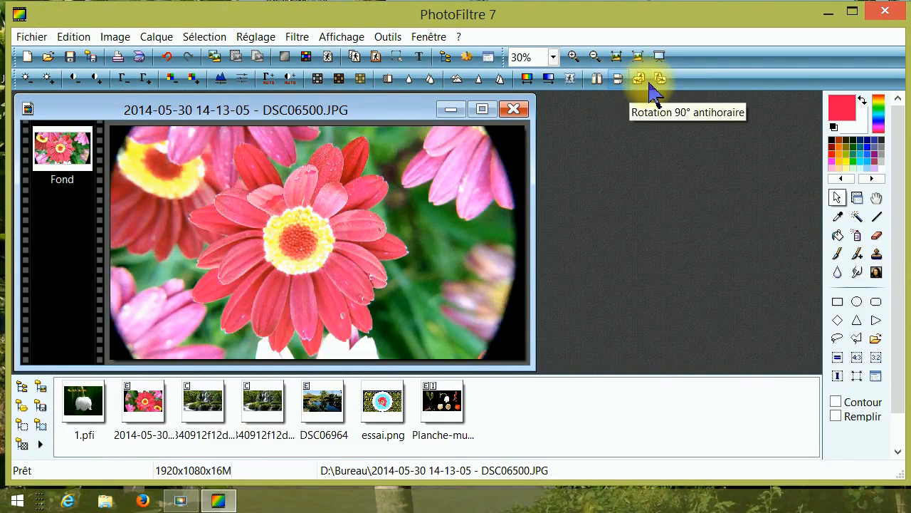
click(639, 79)
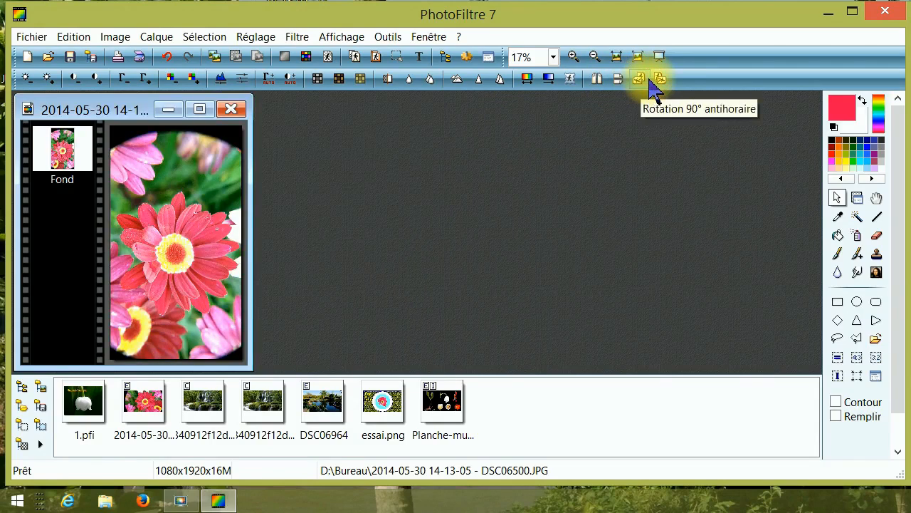
click(660, 79)
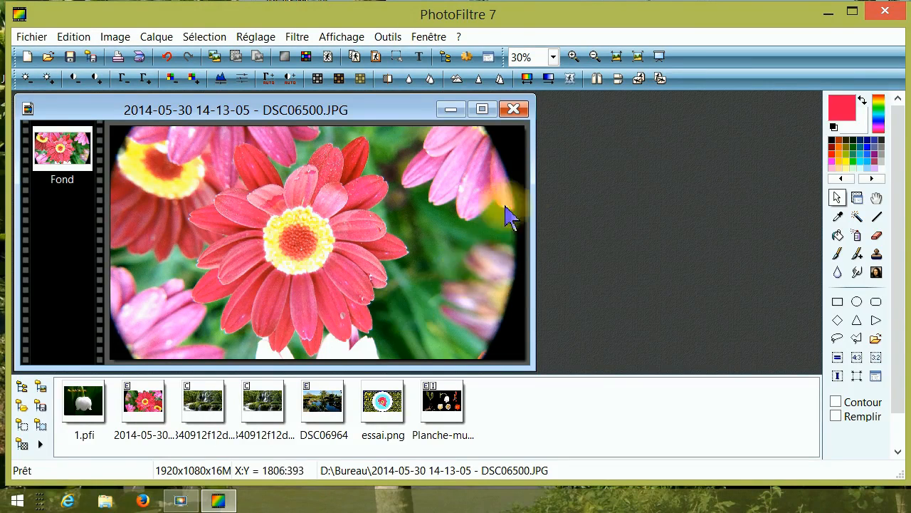
Undo all the adjustments, flips and rotations applied to the photo
click(617, 57)
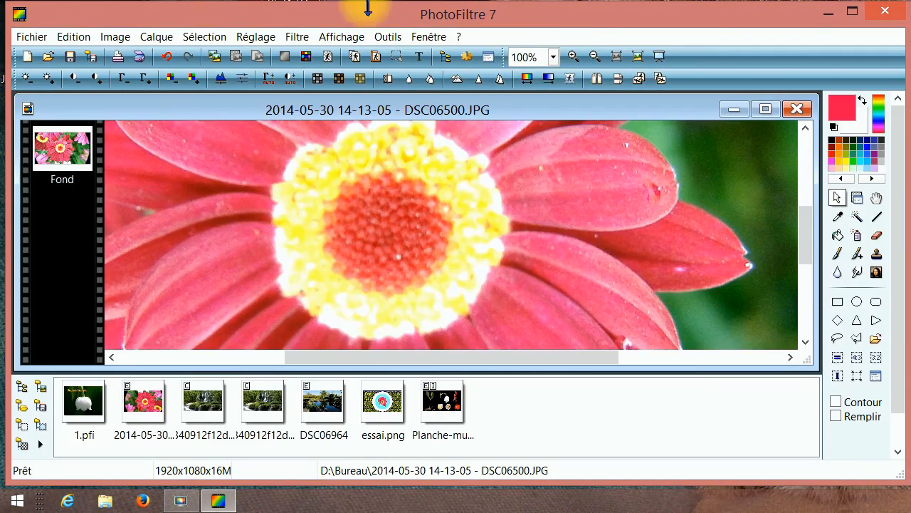
click(168, 59)
click(168, 59)
click(168, 59)
click(168, 59)
click(168, 59)
click(168, 58)
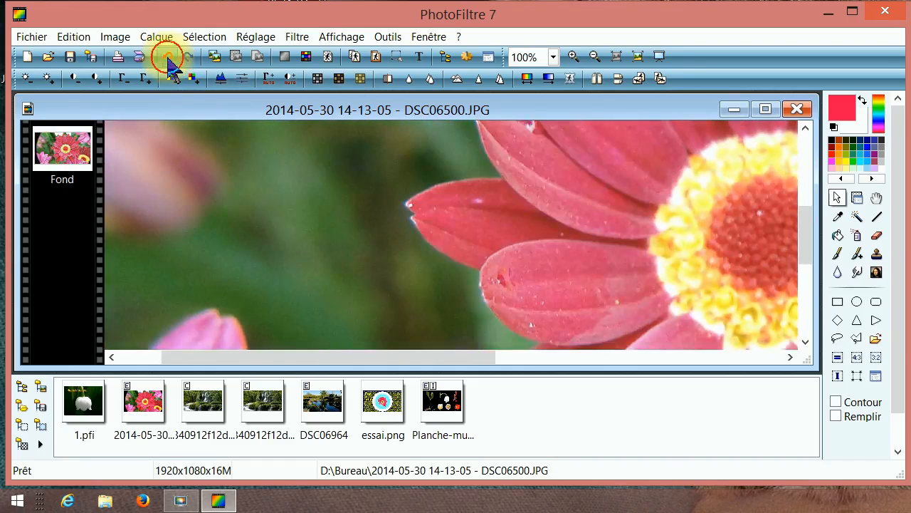
click(168, 58)
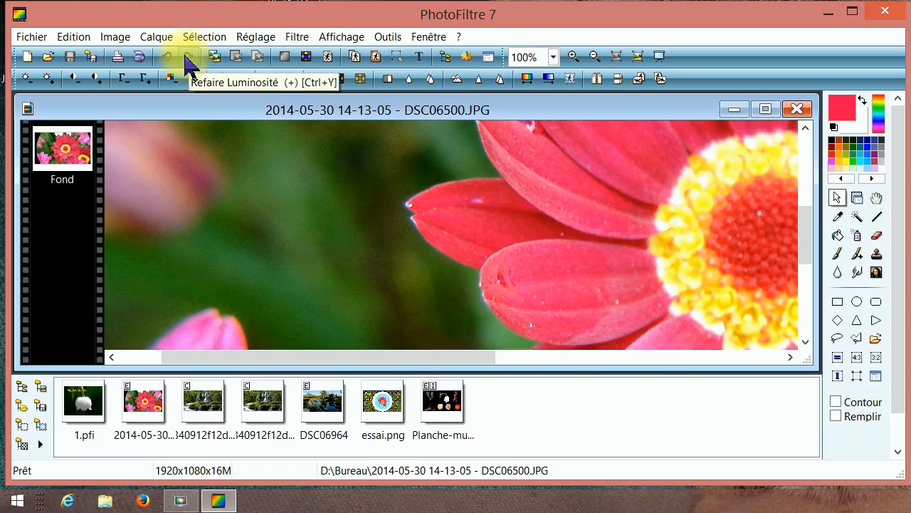
Redo the undone photo corrections and undo them again
click(186, 58)
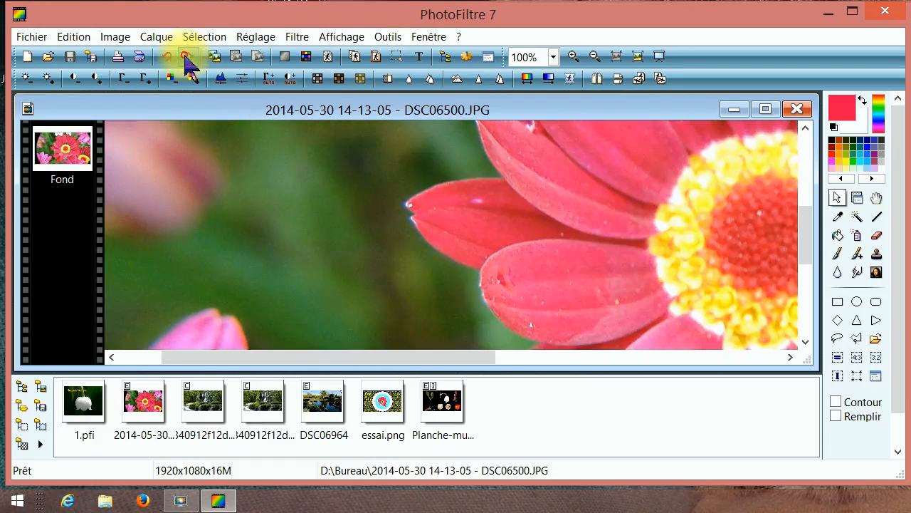
click(187, 58)
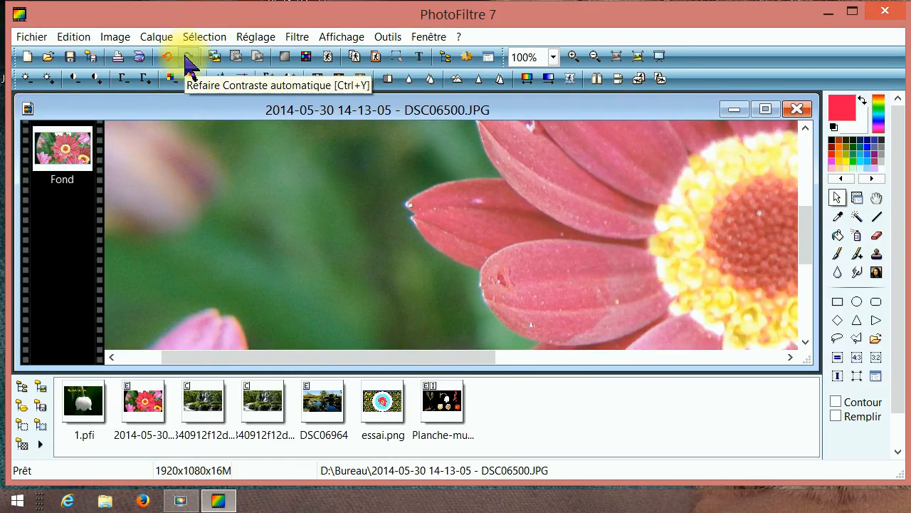
click(186, 58)
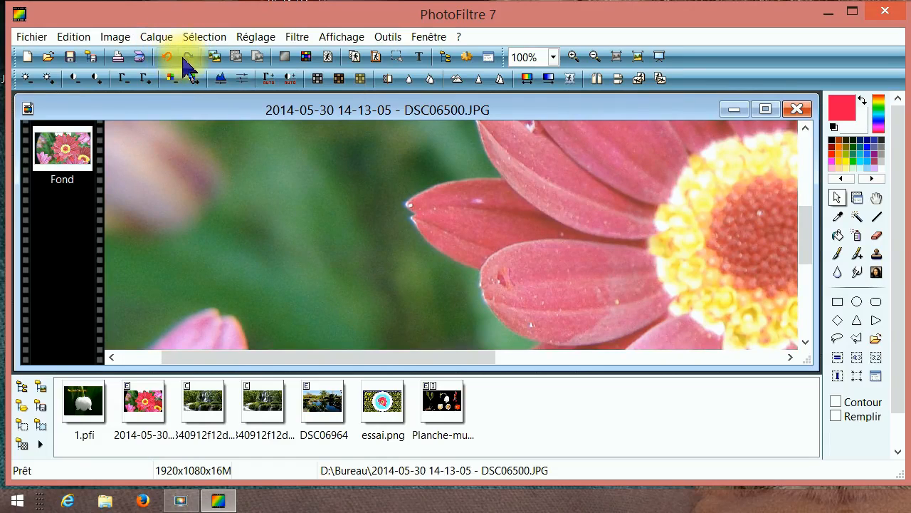
click(173, 57)
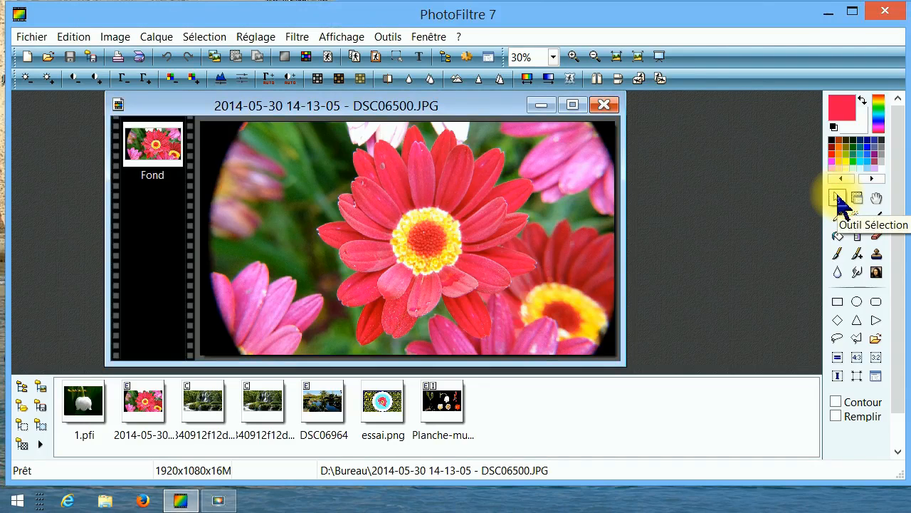
Outline the central red flower with a closed polygonal lasso selection following the tips and edges of its petals
click(858, 340)
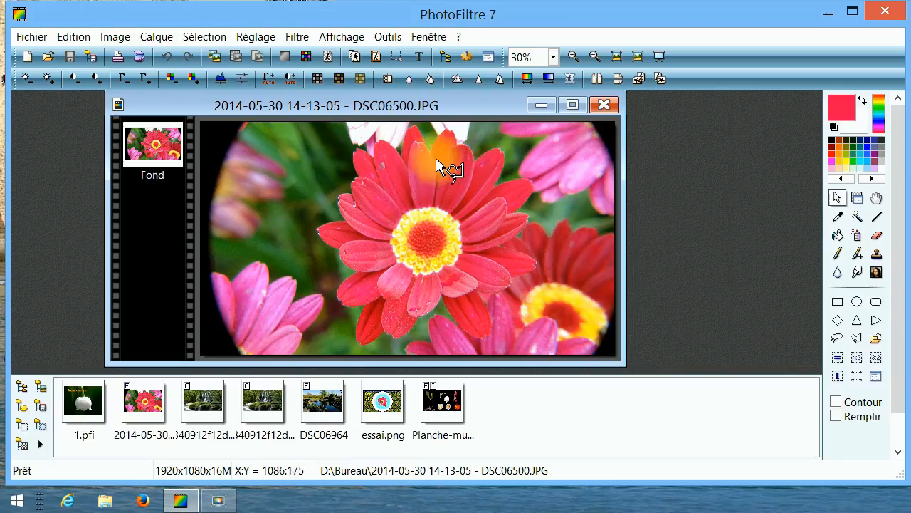
click(502, 155)
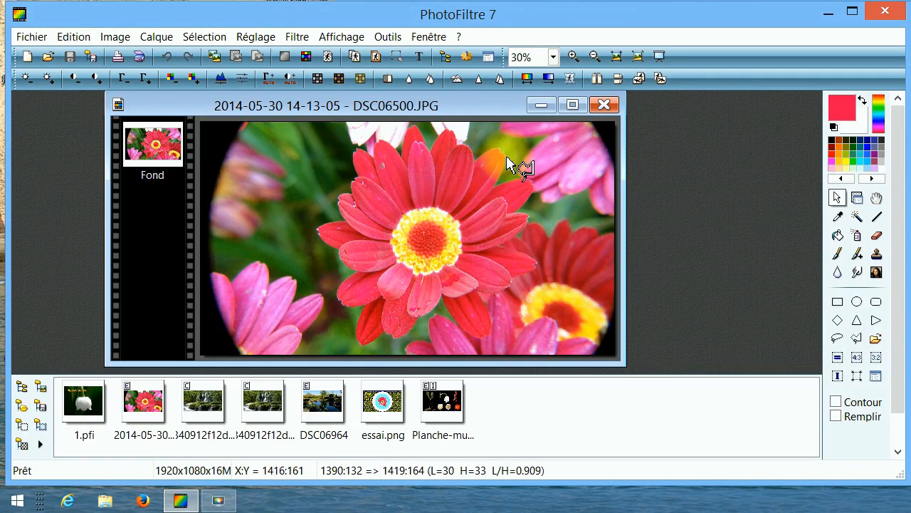
click(509, 172)
click(499, 188)
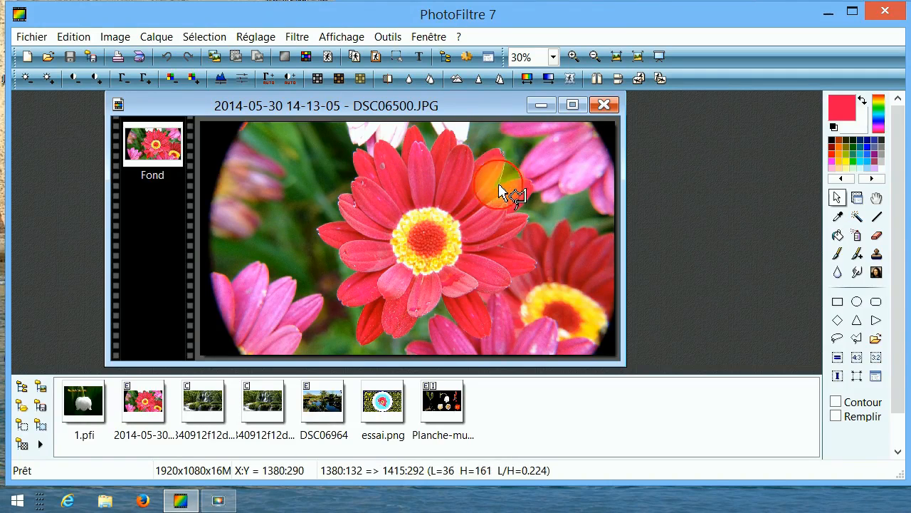
click(497, 186)
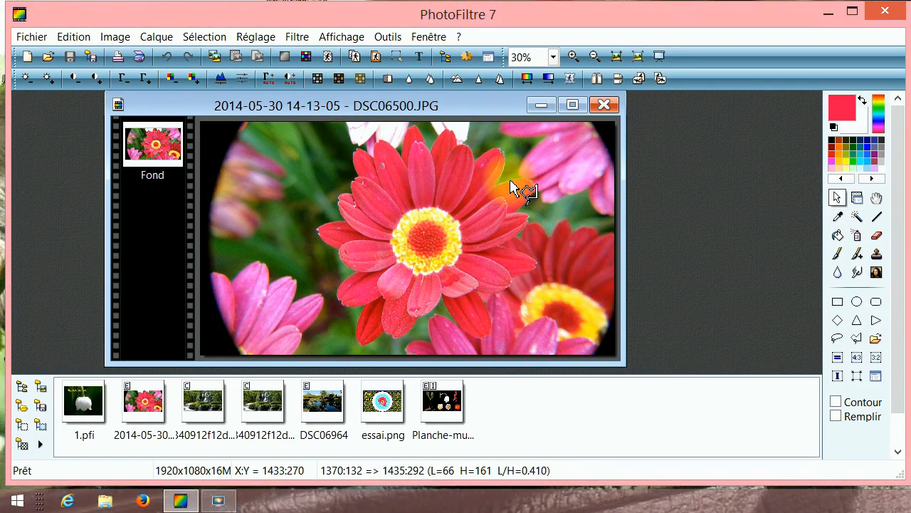
click(532, 180)
click(534, 194)
click(519, 212)
click(512, 220)
click(523, 237)
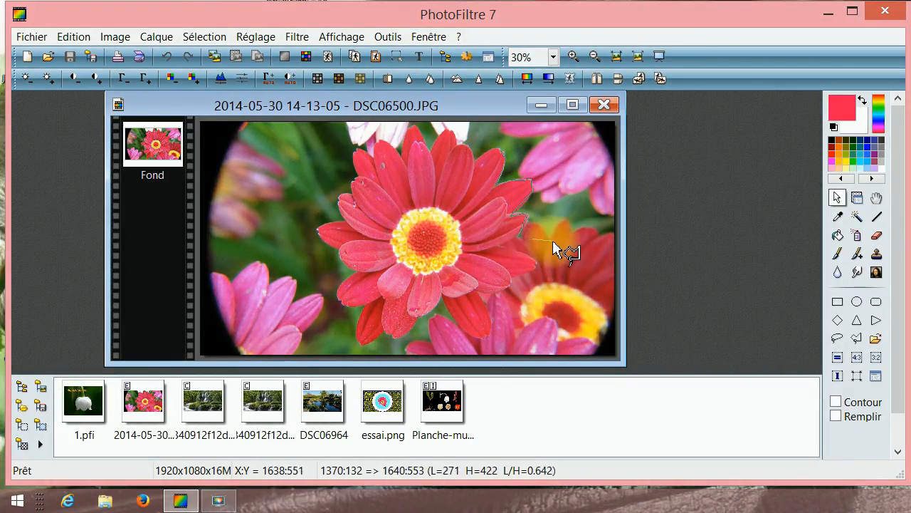
click(548, 238)
click(537, 257)
click(527, 273)
click(508, 290)
click(477, 290)
click(490, 338)
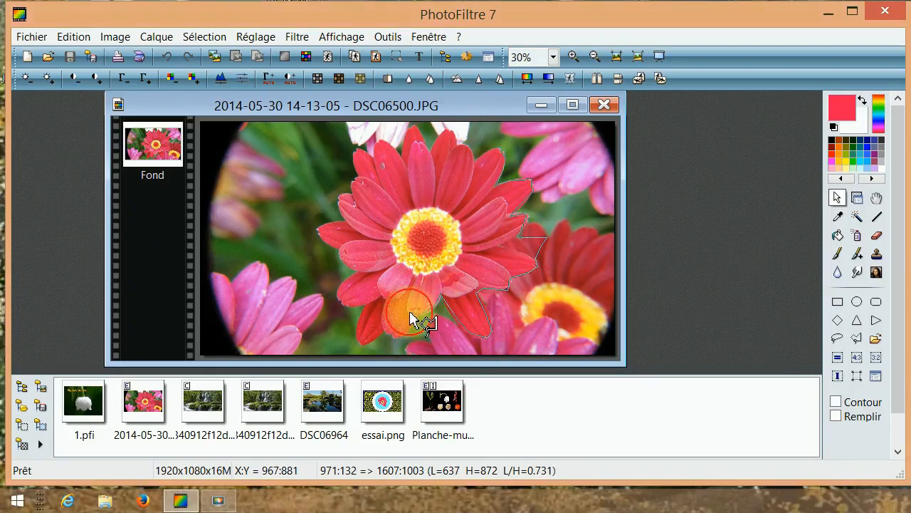
click(375, 287)
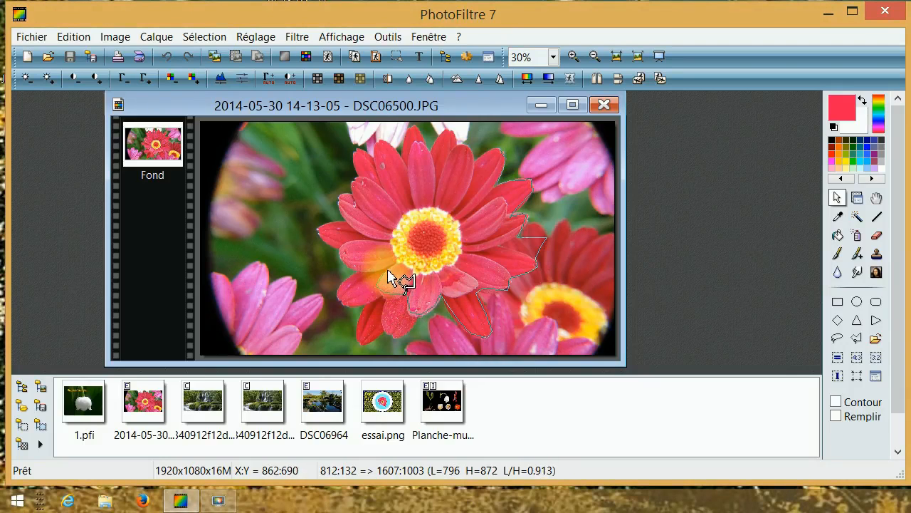
click(386, 271)
click(337, 264)
click(339, 248)
click(318, 230)
click(322, 219)
click(347, 217)
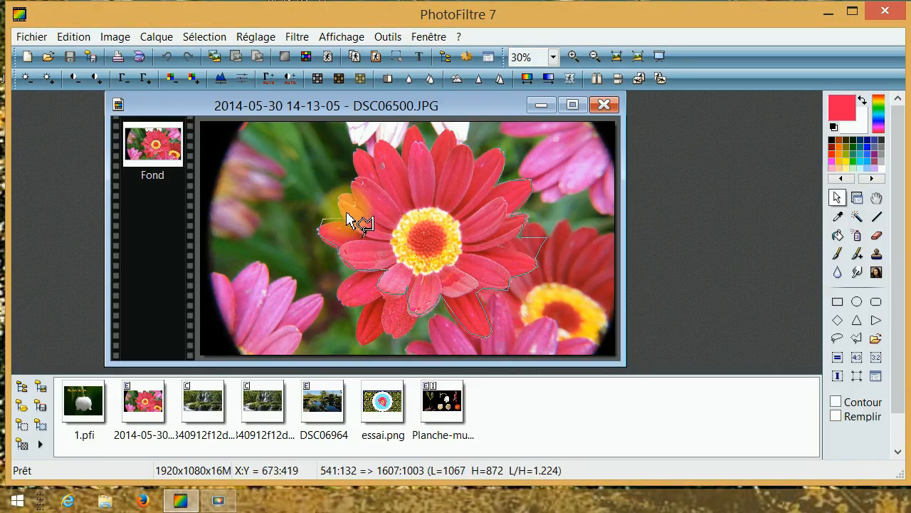
click(339, 193)
click(350, 191)
click(350, 180)
click(359, 175)
click(354, 150)
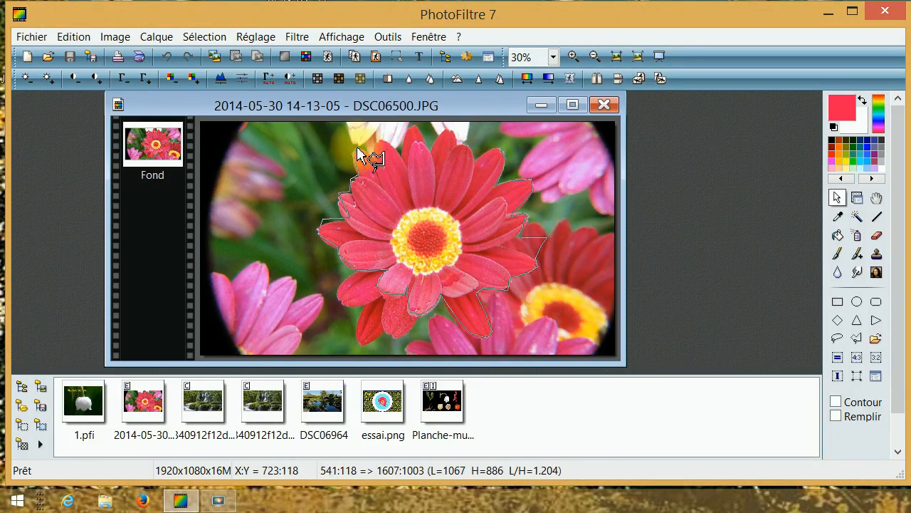
click(382, 139)
click(399, 154)
click(404, 131)
click(414, 123)
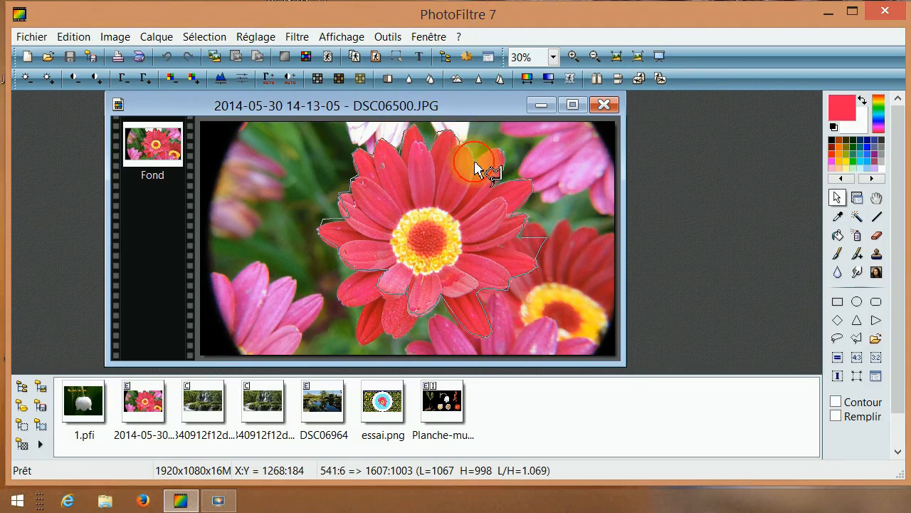
double_click(506, 163)
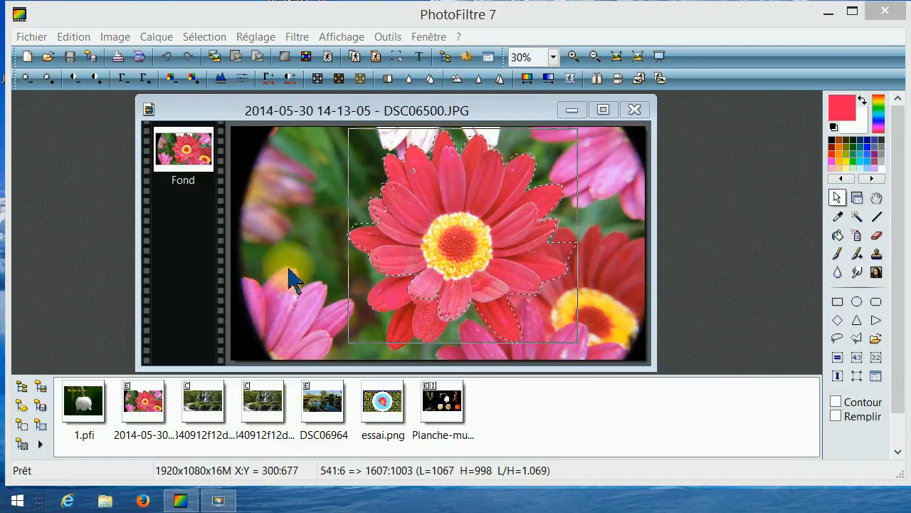
Cut out the selected flower into a new image with Détourage optimisé, using tolerance 2, bidirectional detection and the Contour progressif effect
click(73, 39)
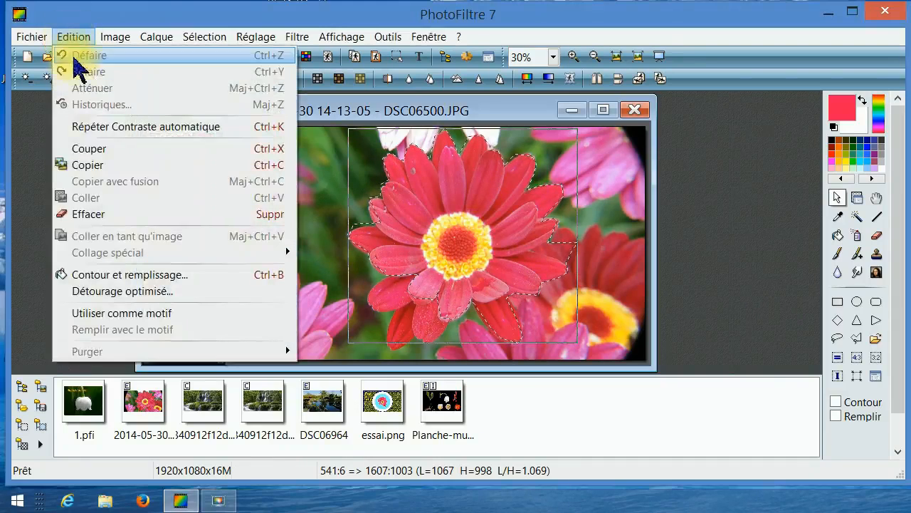
click(107, 290)
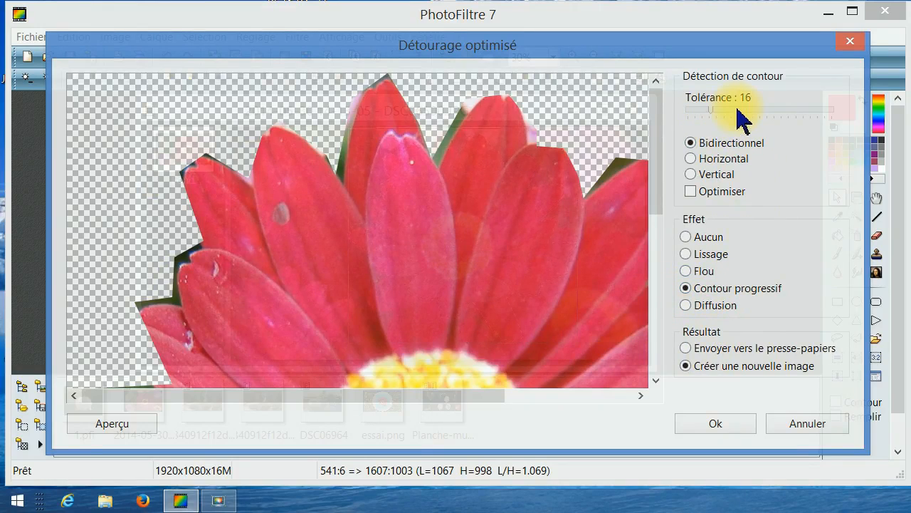
click(125, 420)
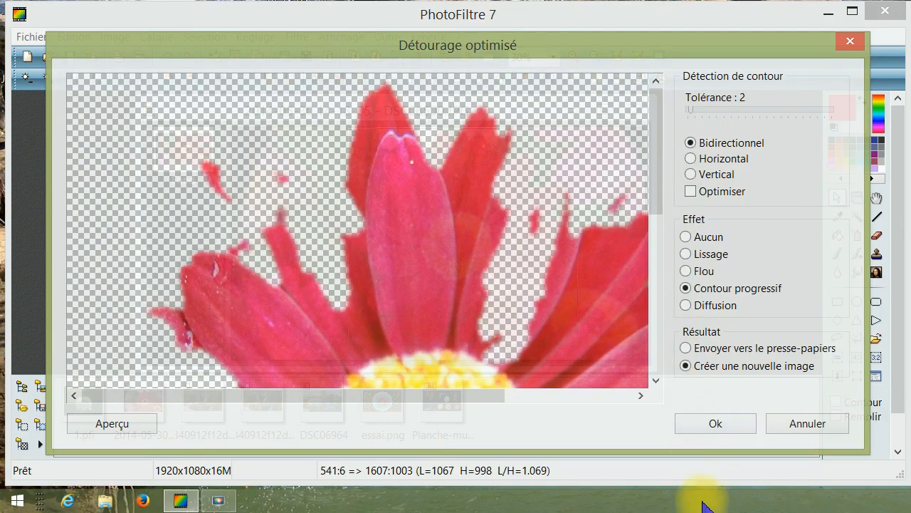
click(113, 427)
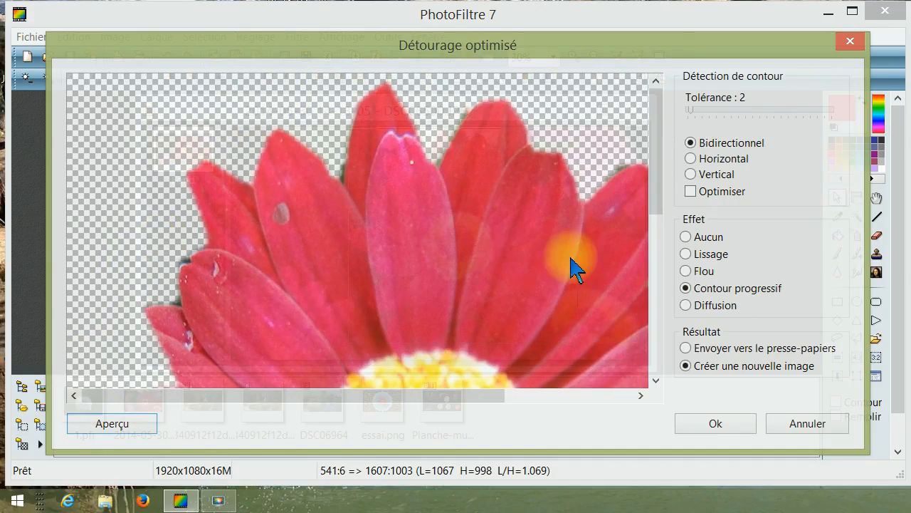
click(714, 425)
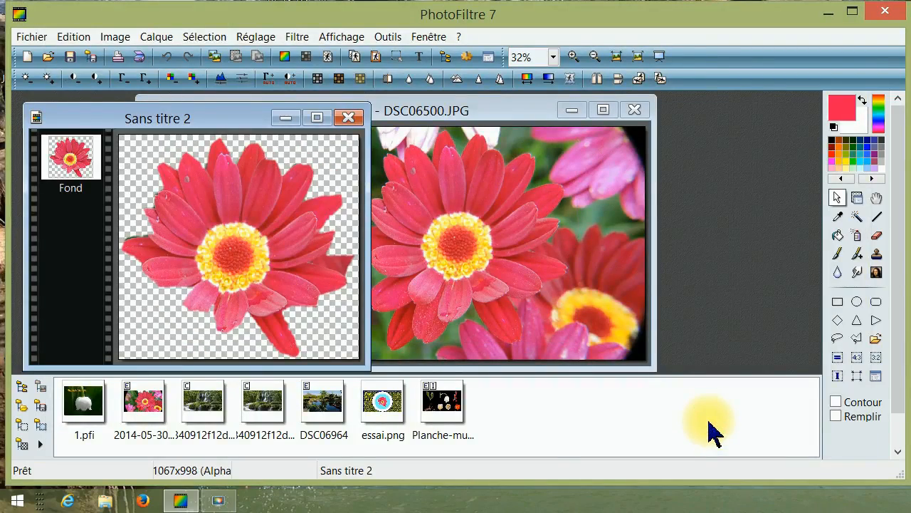
Move the cut-out flower's window aside and create a new 1920 × 1080 pixel image with automatic transparency
drag(207, 131, 494, 116)
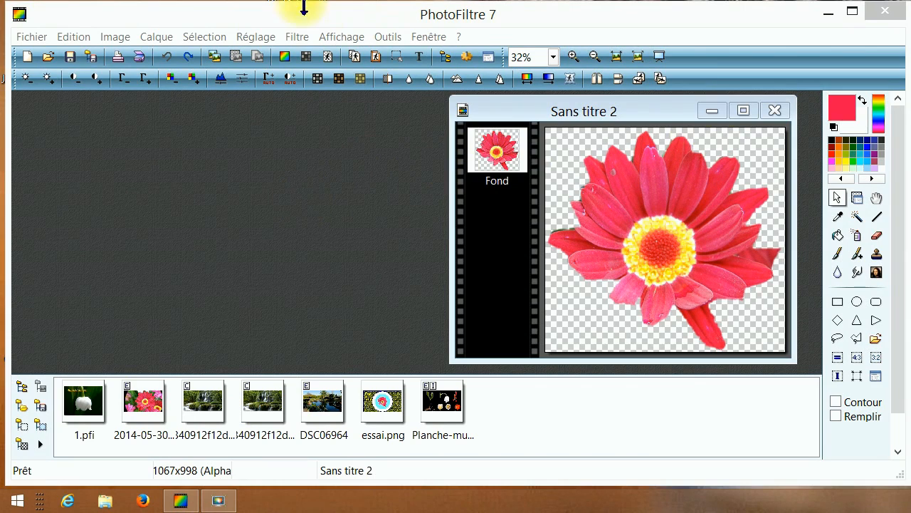
click(27, 56)
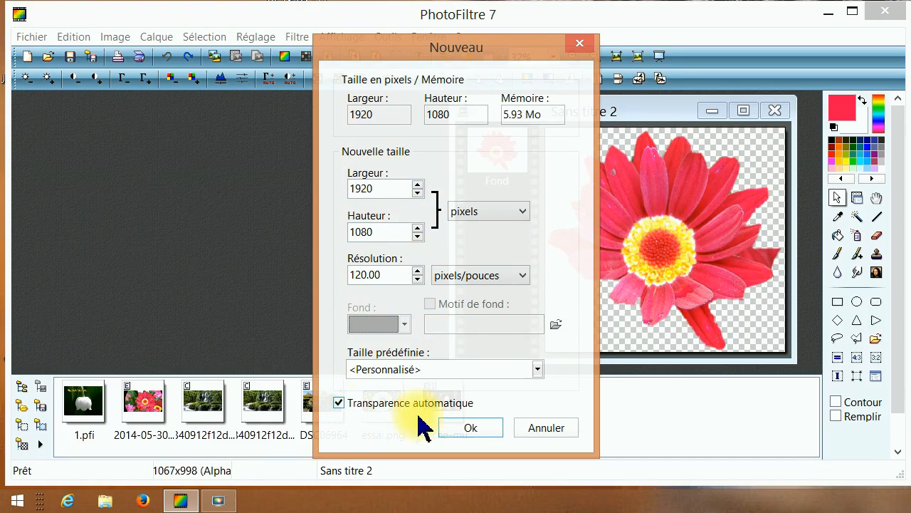
click(467, 428)
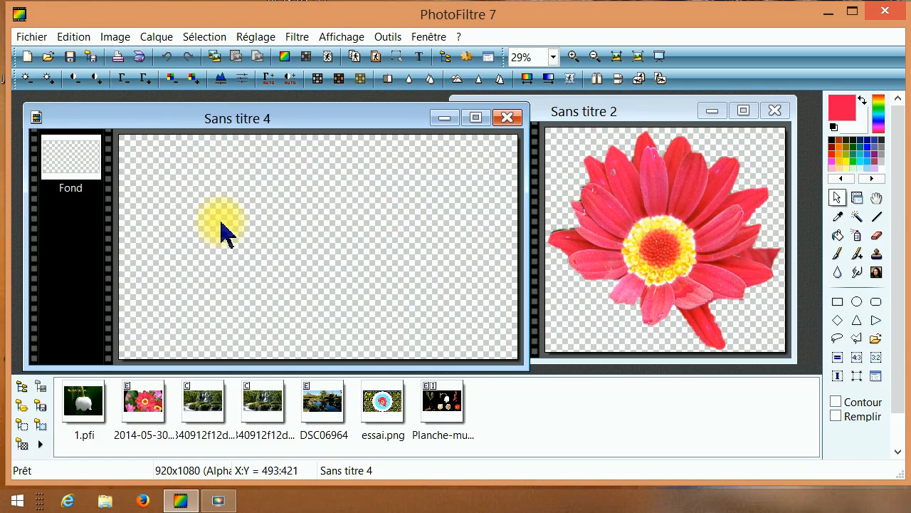
Add a blank 1920 × 1080 pixel layer with automatic transparency to the new image
click(155, 37)
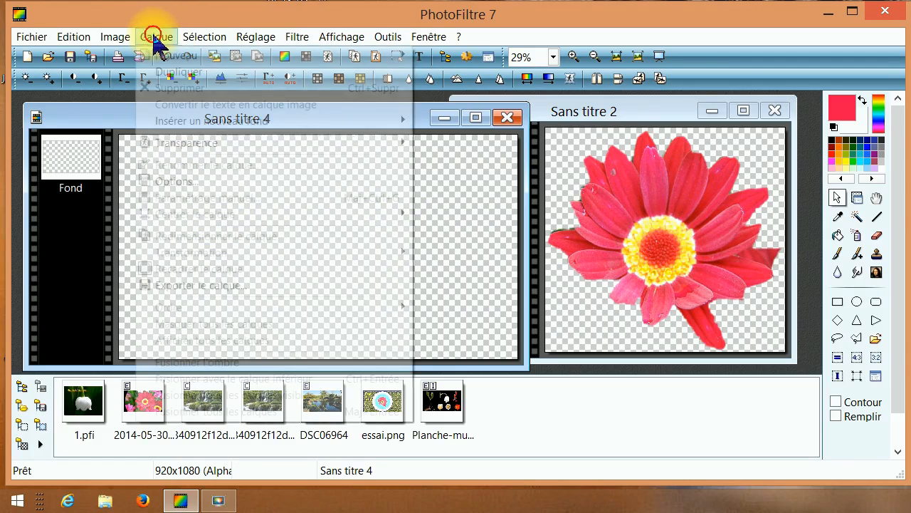
mouse_move(158, 62)
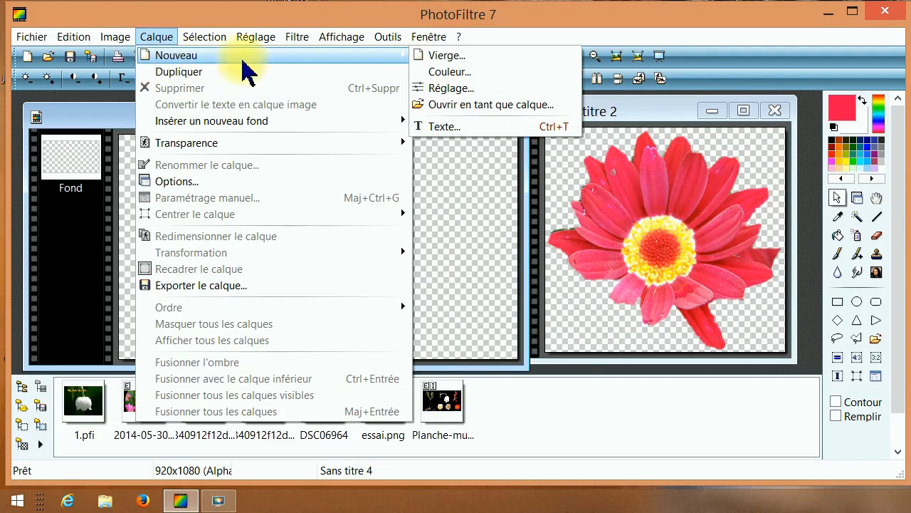
click(430, 56)
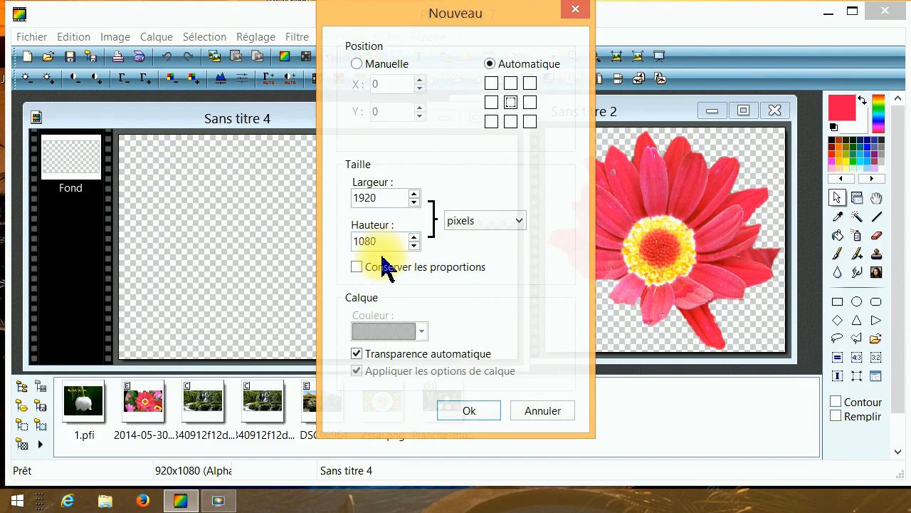
click(472, 411)
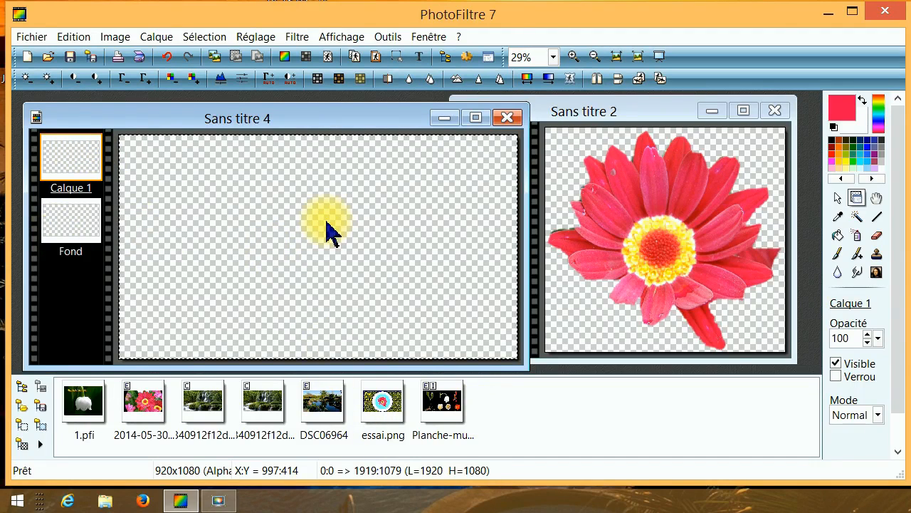
Draw an elliptical selection about 947 × 878 pixels around the middle of the blank layer and invert it
click(837, 200)
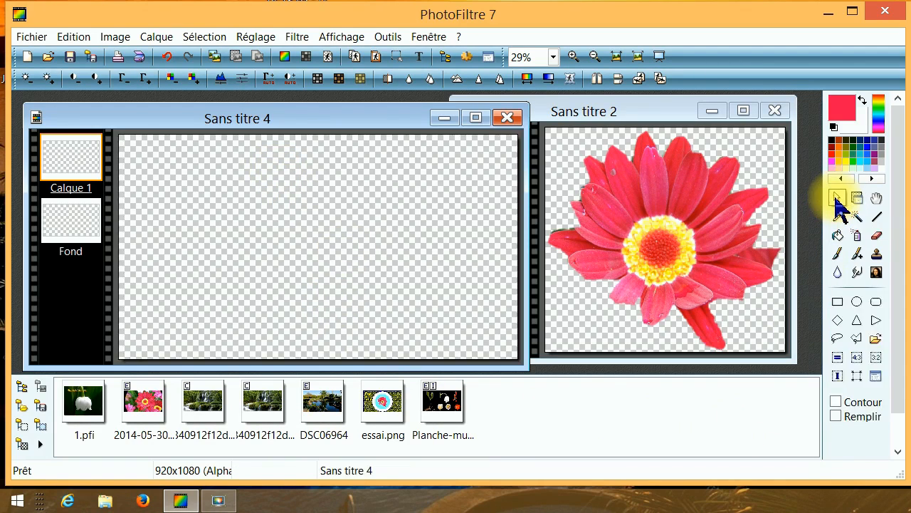
click(856, 308)
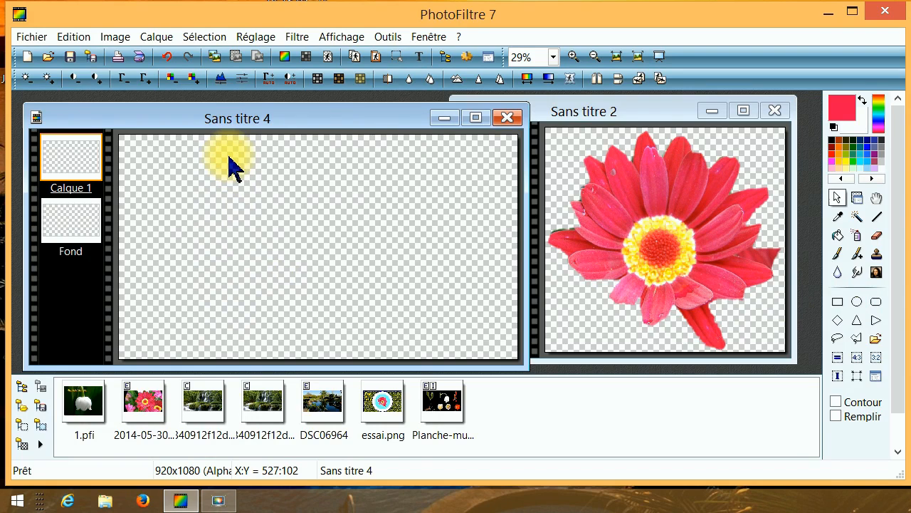
drag(229, 162, 428, 349)
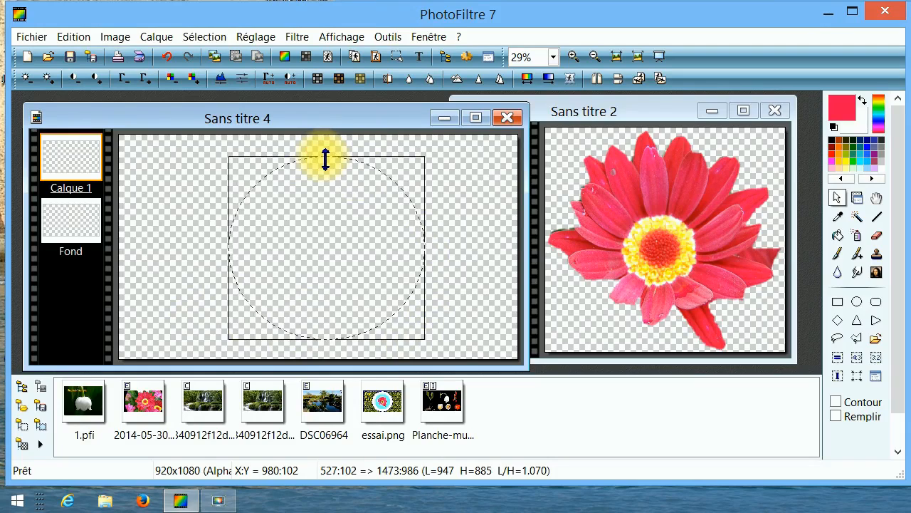
drag(325, 160, 321, 160)
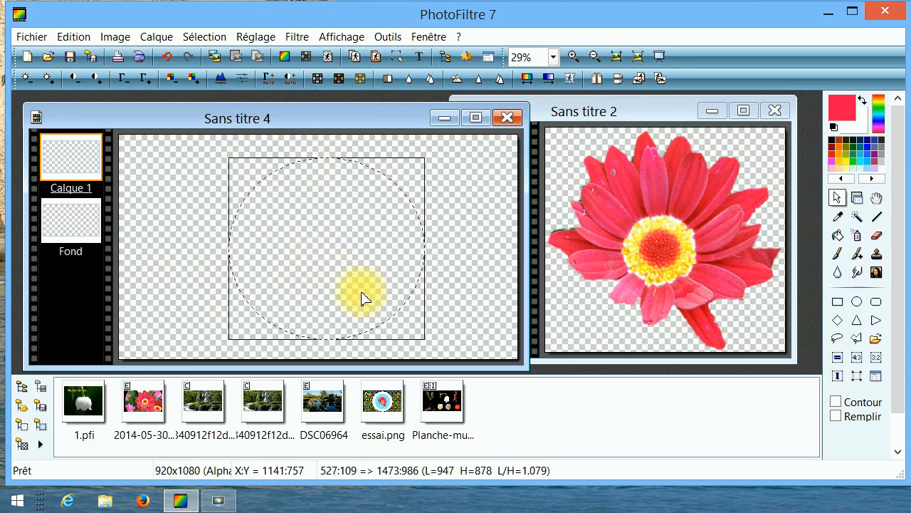
mouse_move(323, 249)
mouse_down()
mouse_move(295, 260)
mouse_move(284, 250)
mouse_move(315, 240)
mouse_move(306, 249)
mouse_move(316, 250)
mouse_up()
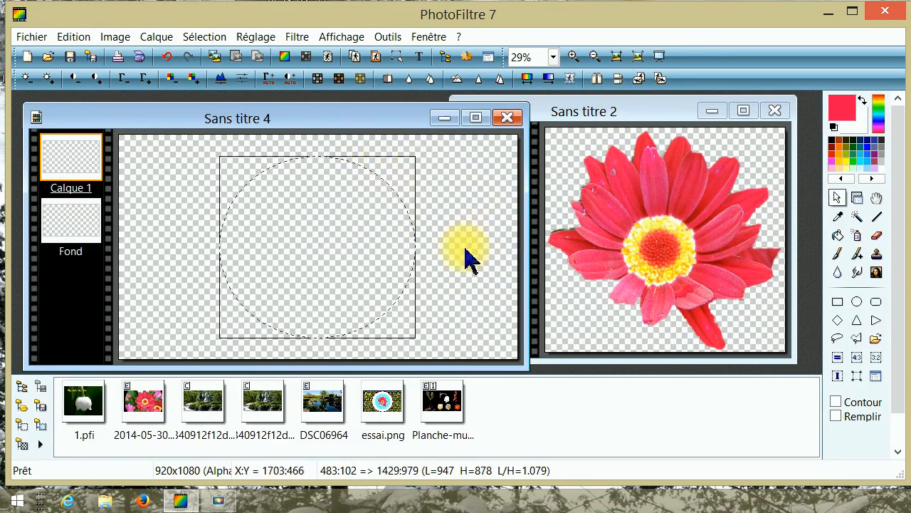
right_click(302, 241)
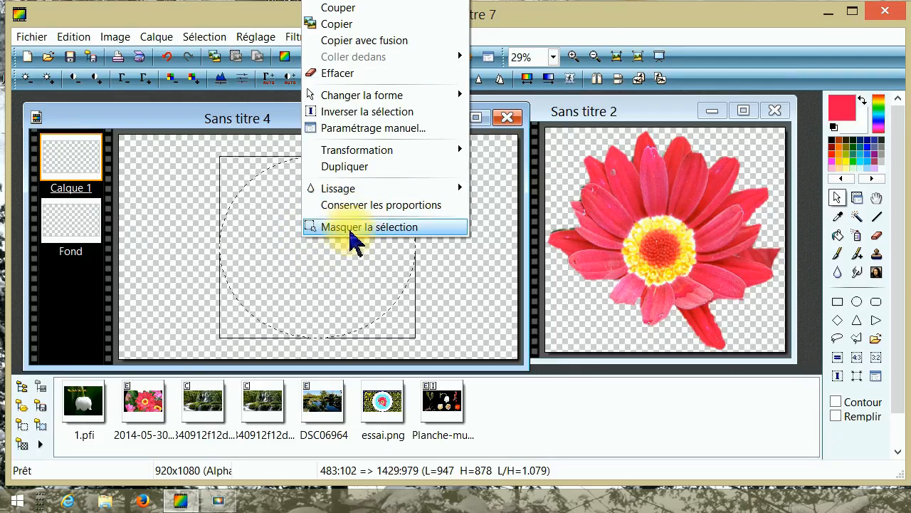
click(360, 111)
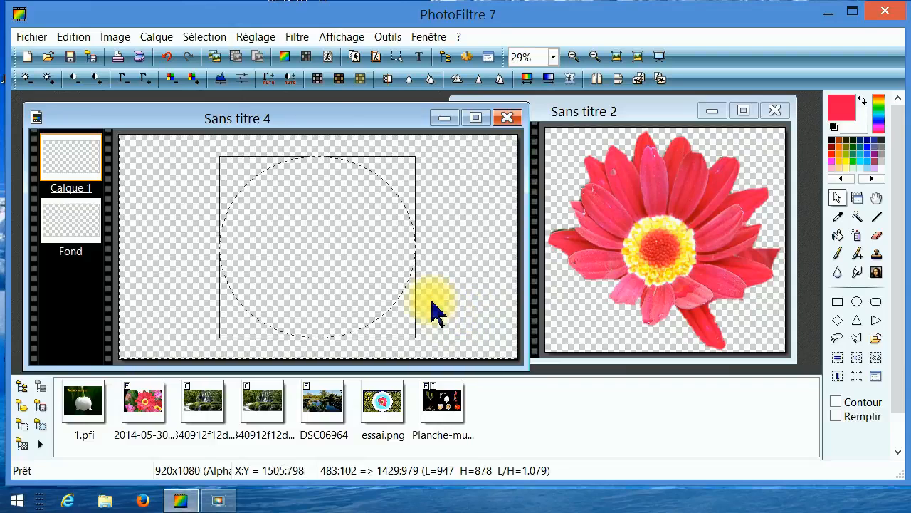
Open Contour et remplissage for the inverted selection and set the outline to dark green with a width of 15
click(71, 37)
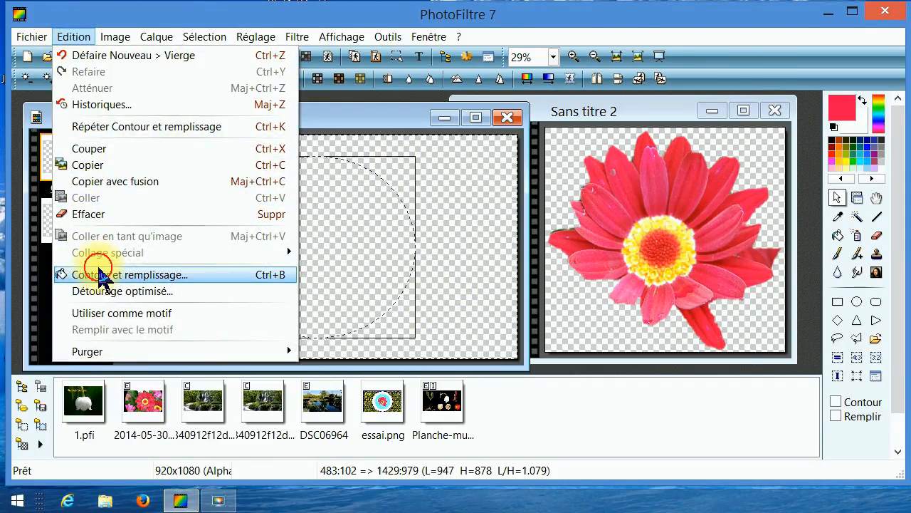
click(99, 273)
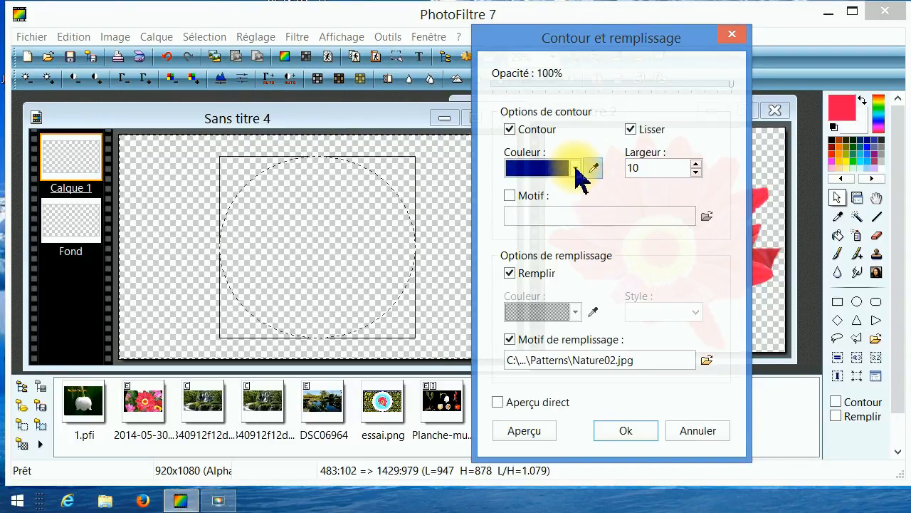
click(574, 169)
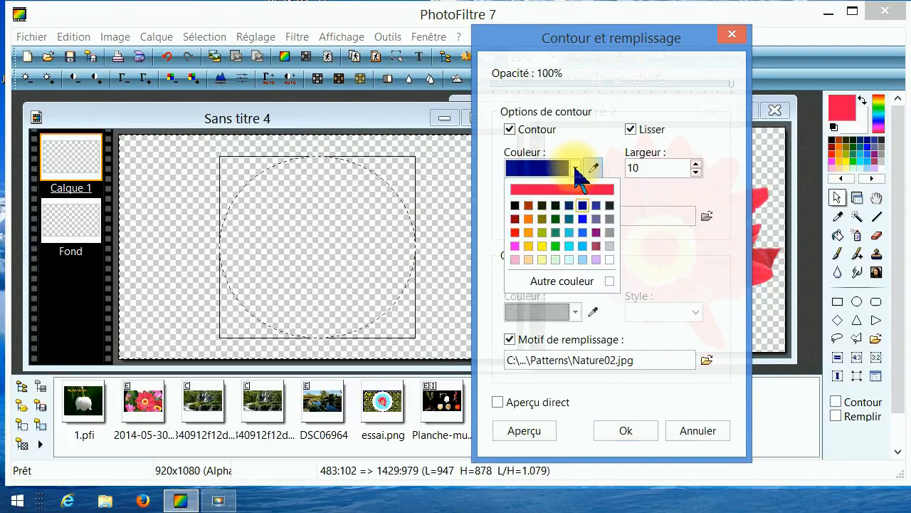
click(556, 220)
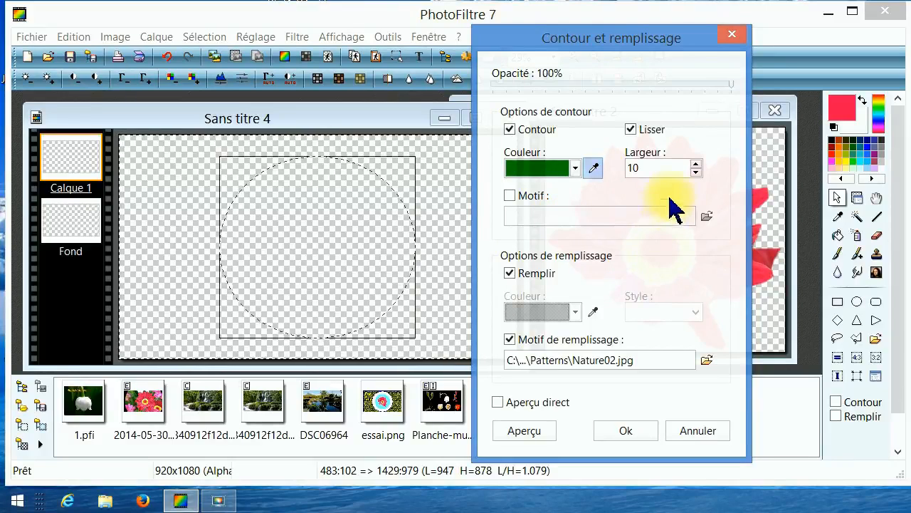
click(695, 164)
click(695, 164)
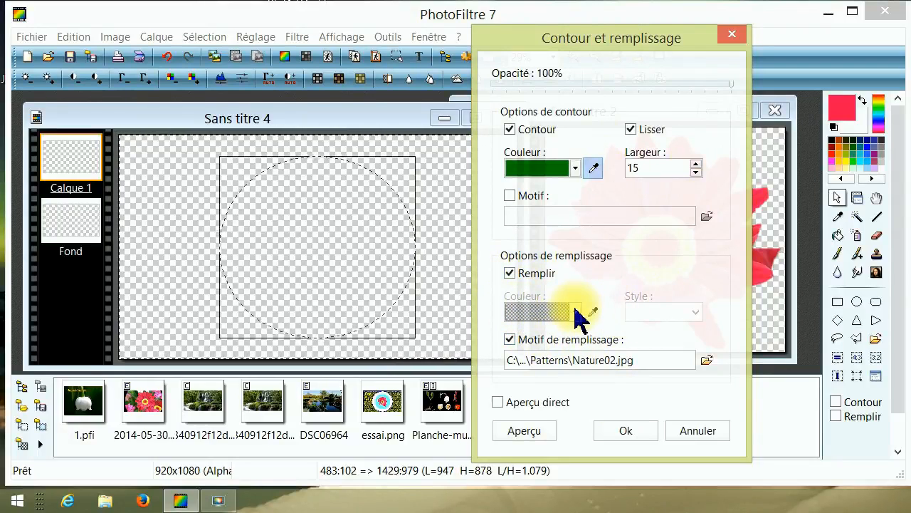
Fill the inverted selection with the leaf pattern Nature02.jpg, preview it, and apply the outline and fill
click(509, 339)
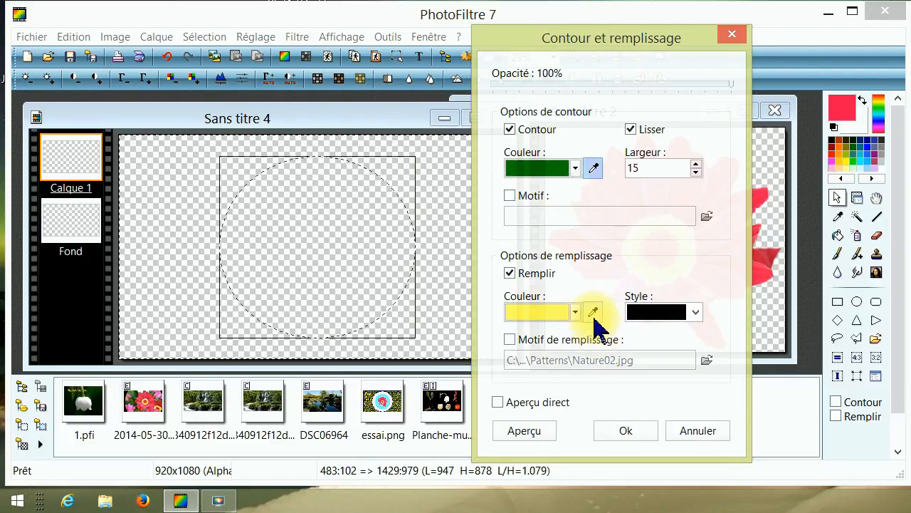
click(509, 340)
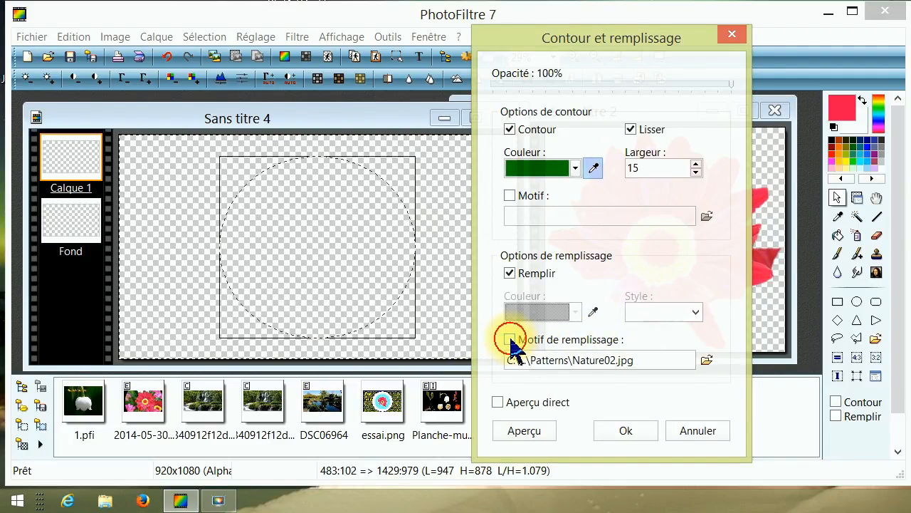
click(707, 360)
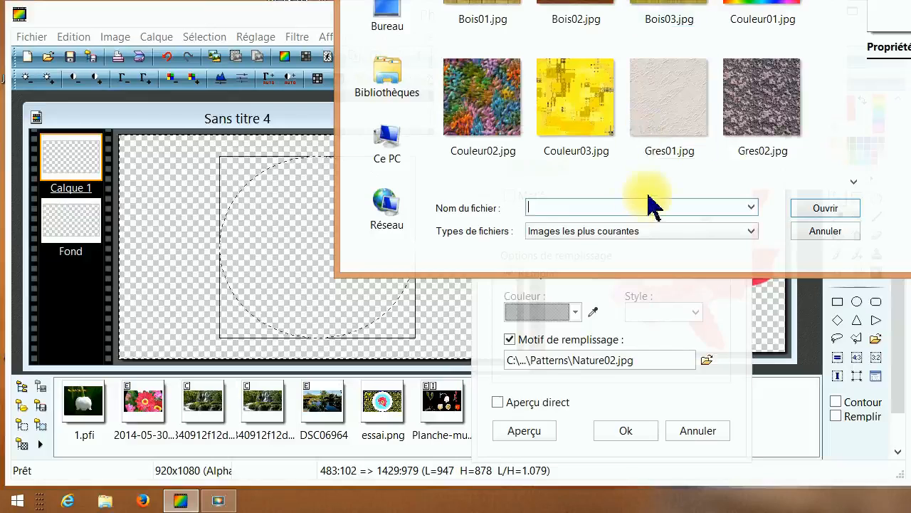
scroll(862, 121, down, 4)
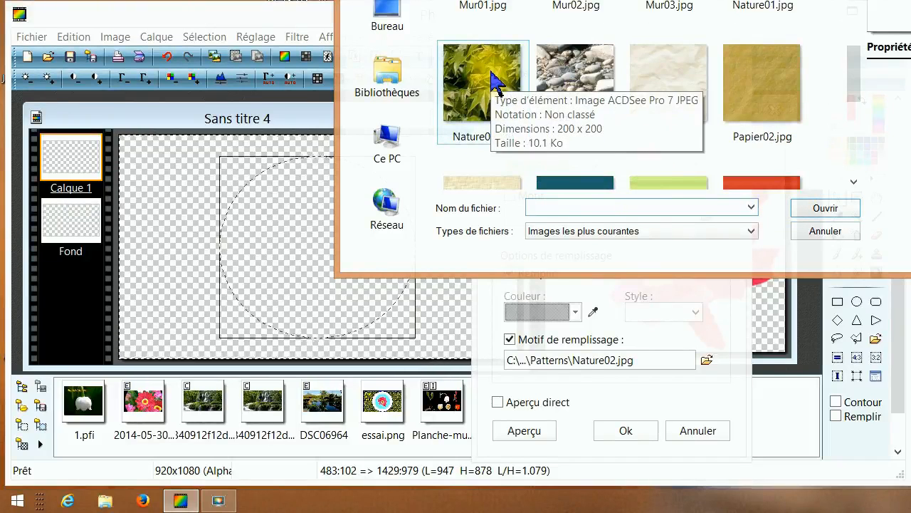
click(510, 114)
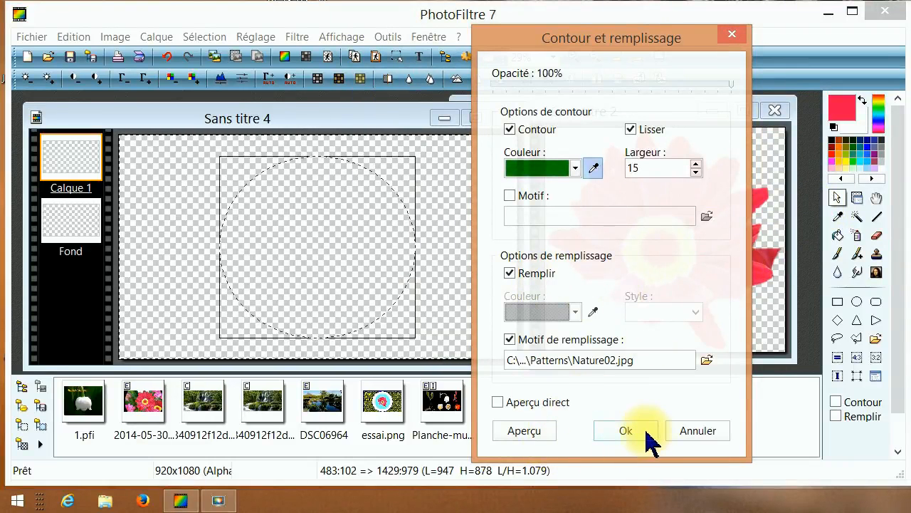
click(530, 435)
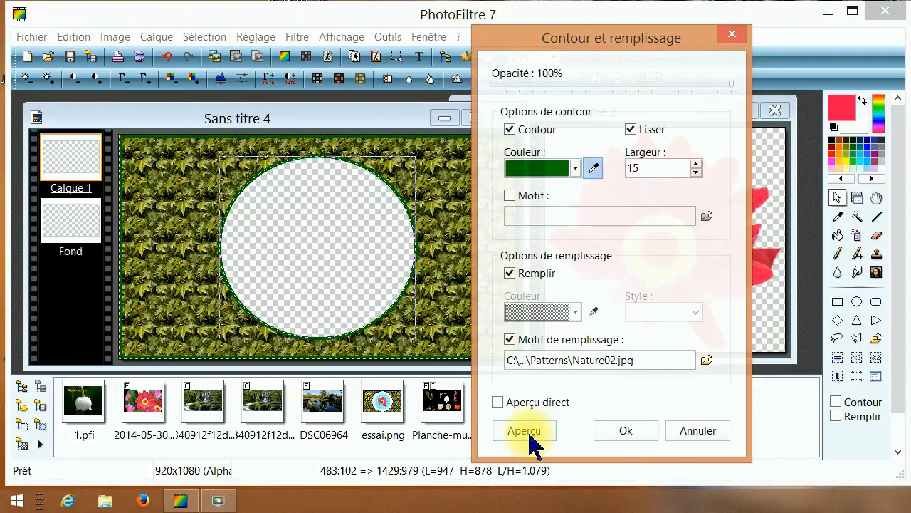
click(626, 431)
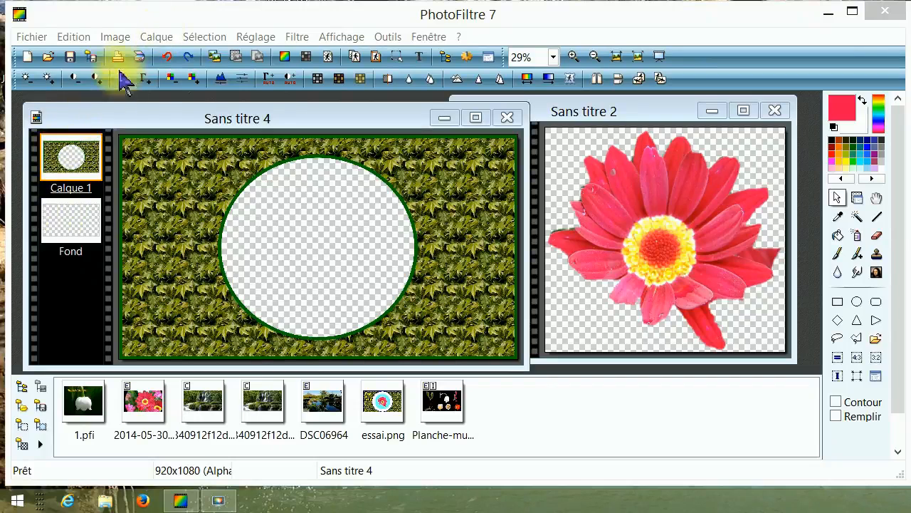
Add another blank 1920 × 1080 pixel layer with automatic transparency and automatic centred position
click(155, 38)
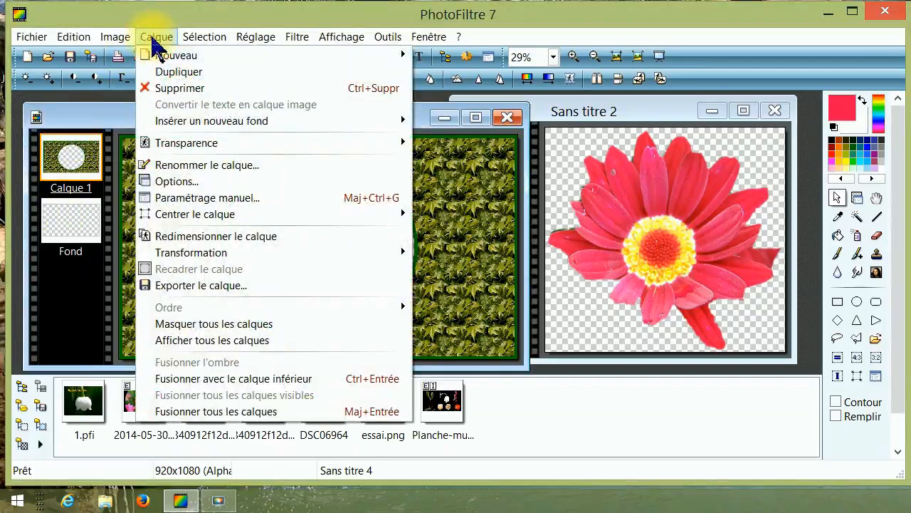
mouse_move(164, 61)
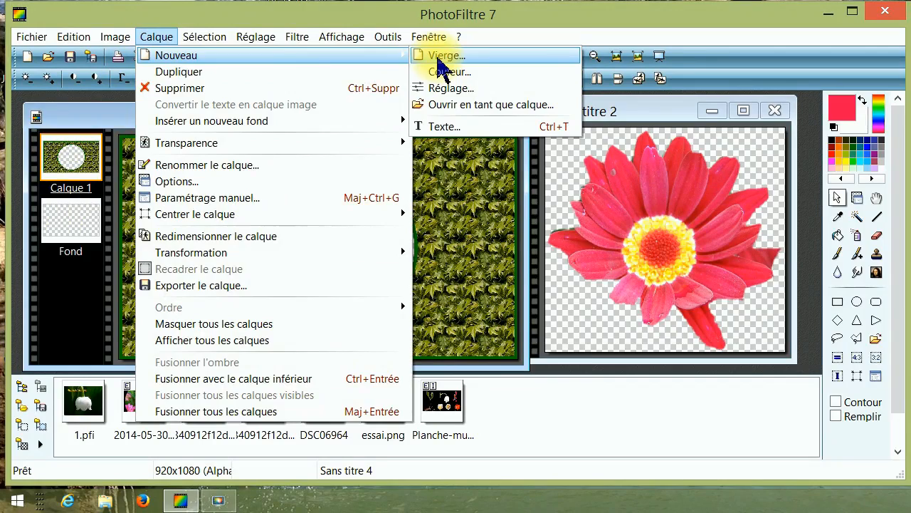
click(439, 57)
click(468, 412)
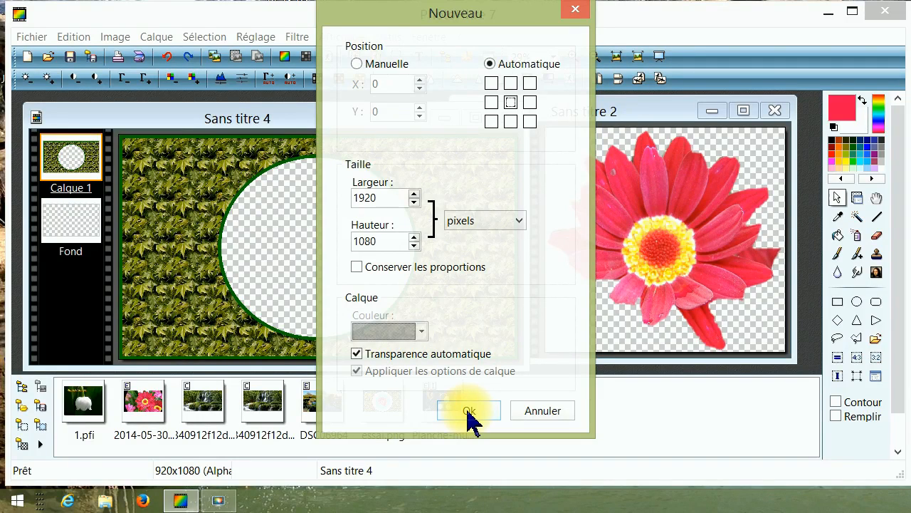
click(470, 411)
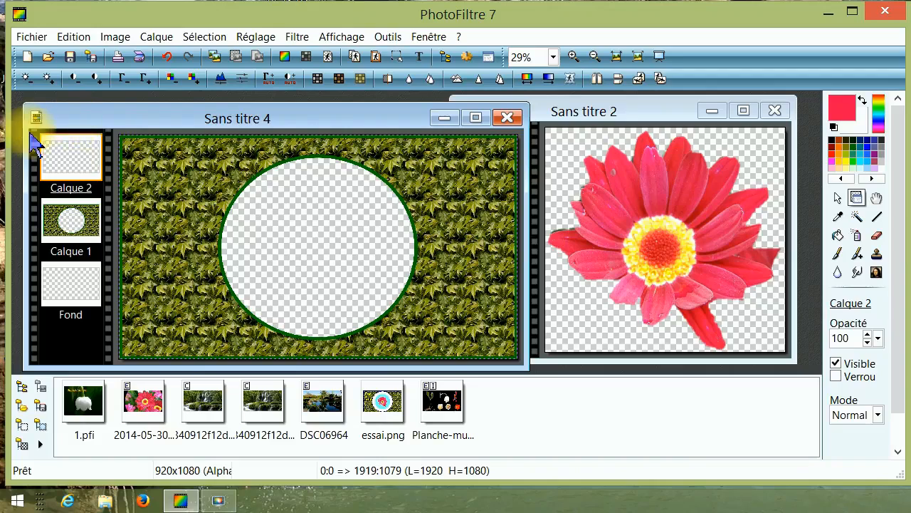
Draw a rounded-rectangle selection about 532 × 504 pixels on the new layer, centred inside the frame's circular opening
click(838, 199)
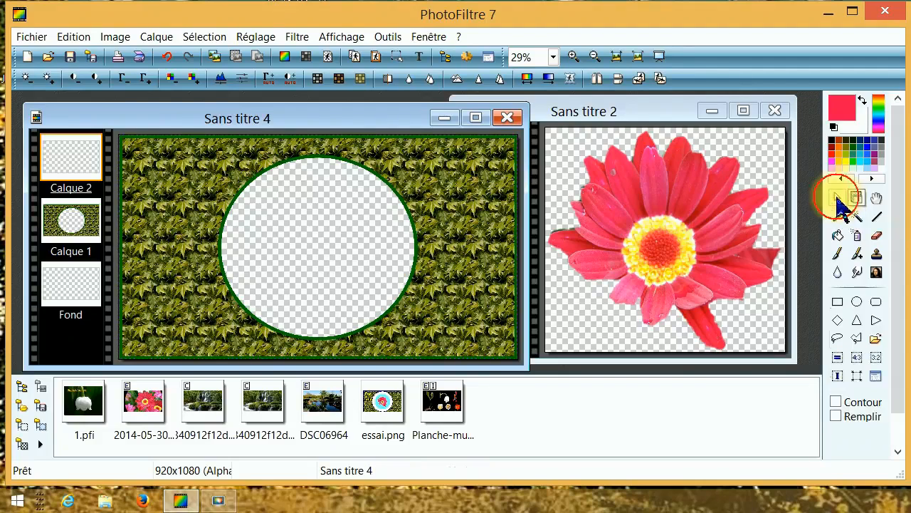
click(877, 303)
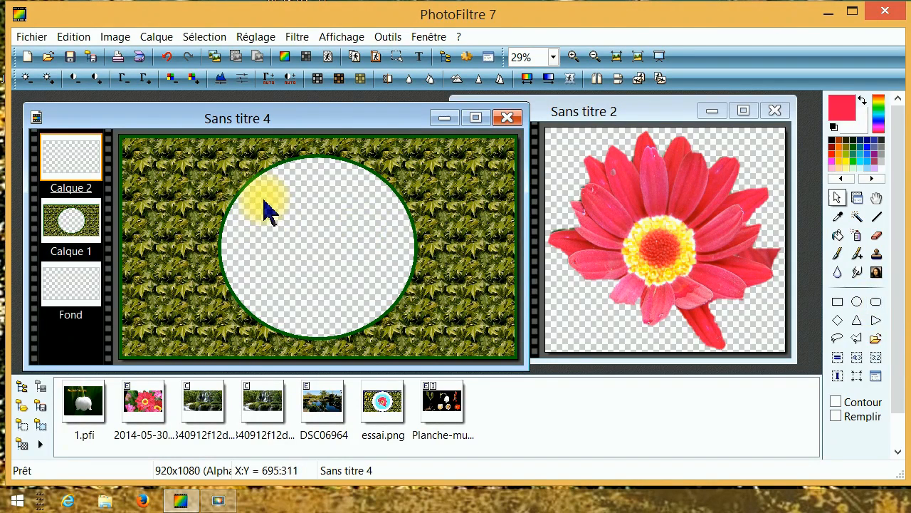
drag(264, 202, 375, 302)
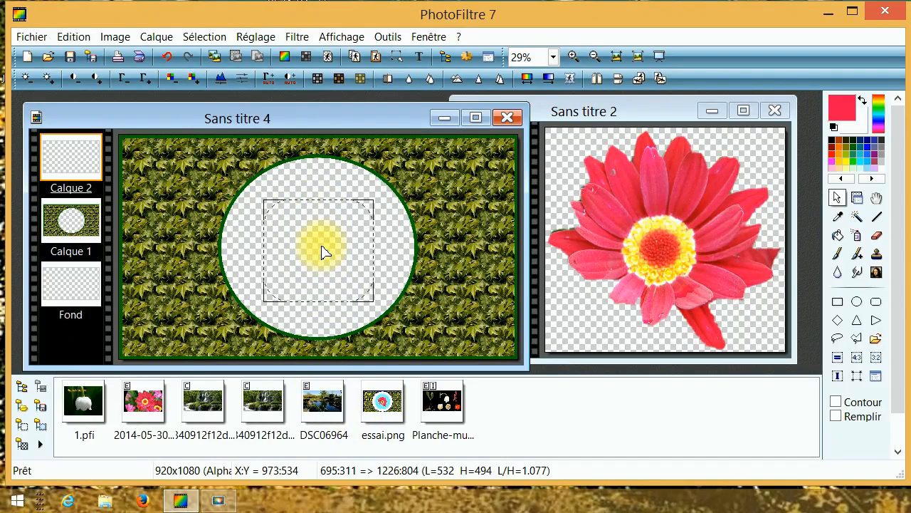
mouse_move(322, 252)
mouse_down()
mouse_move(317, 247)
mouse_move(322, 253)
mouse_up()
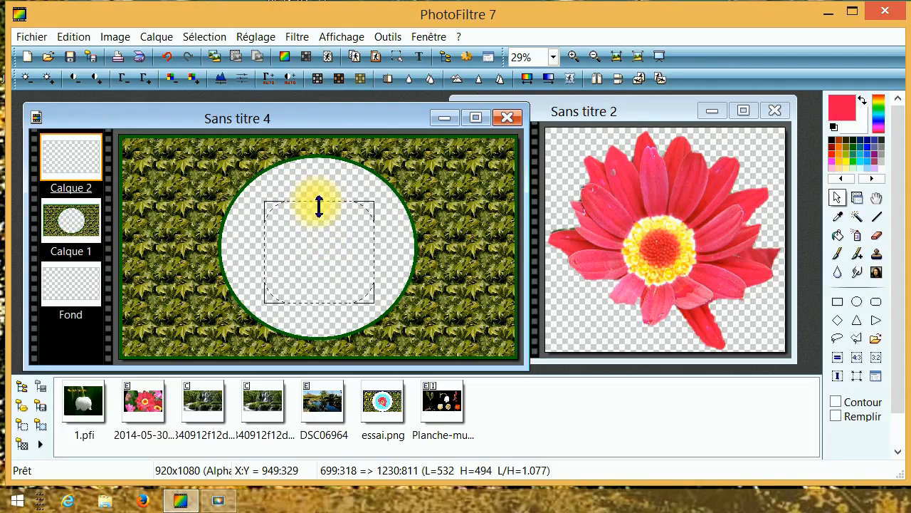
drag(320, 203, 321, 201)
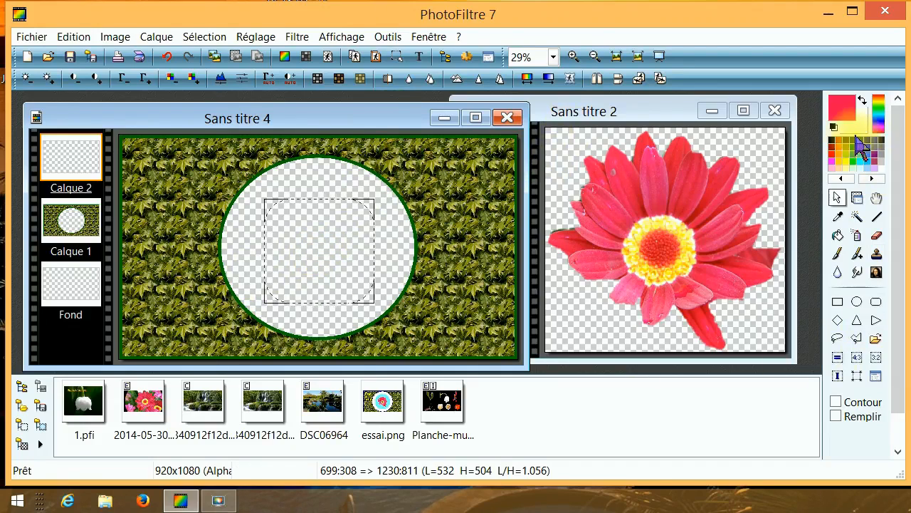
Set the foreground colour to light yellow-green (red 199, green 234, blue 79) and fill the rounded selection with it
click(839, 153)
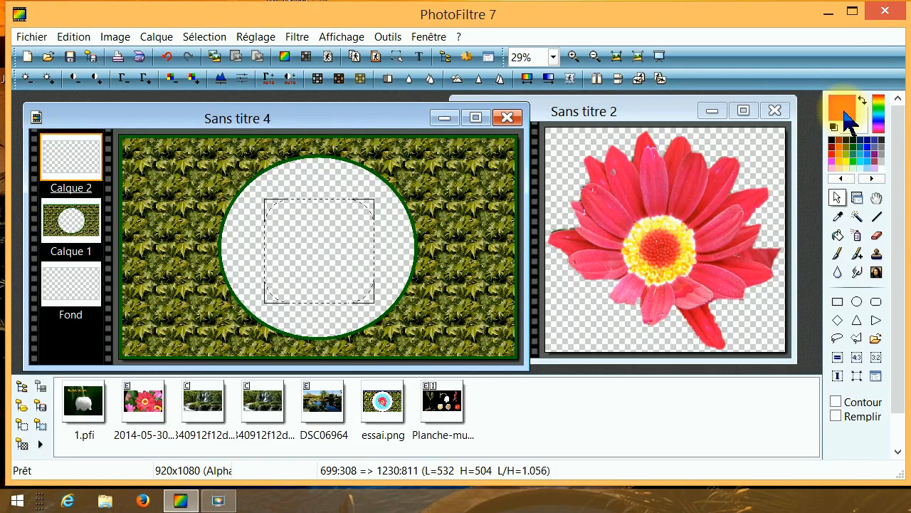
click(845, 112)
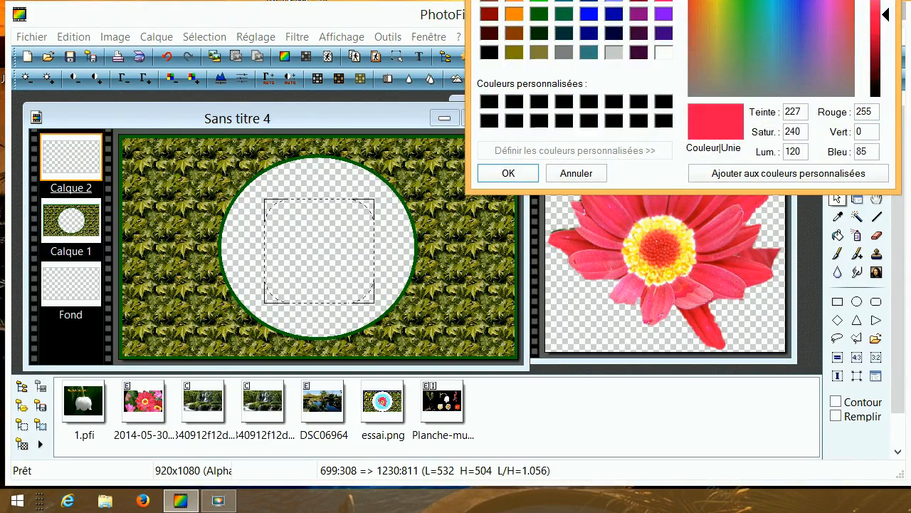
click(723, 0)
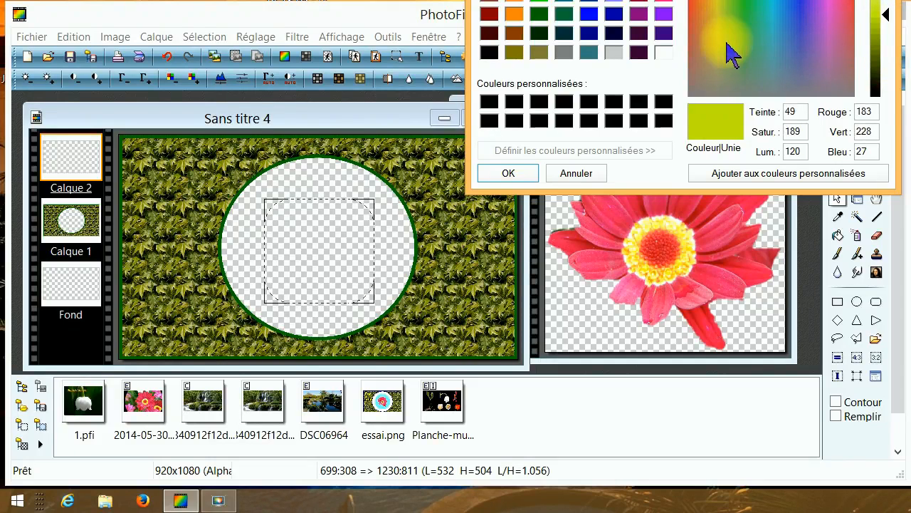
click(882, 14)
drag(888, 21, 882, 3)
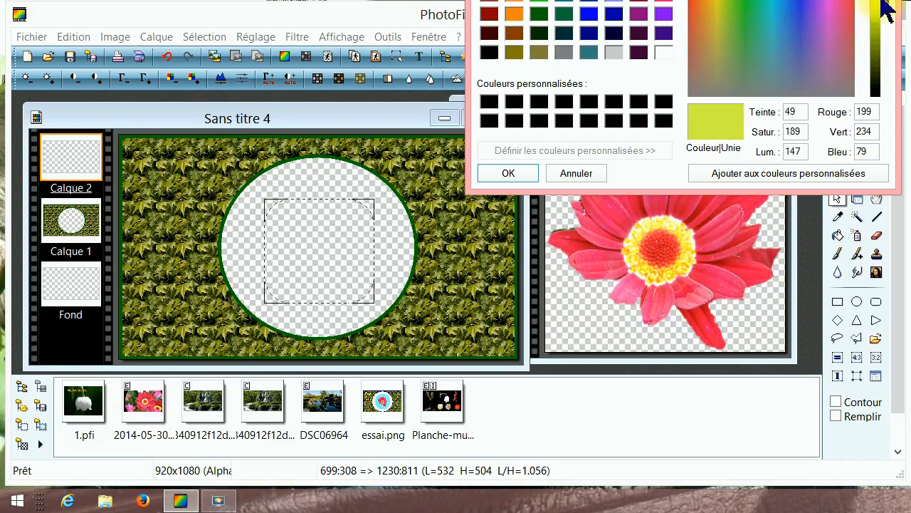
click(517, 173)
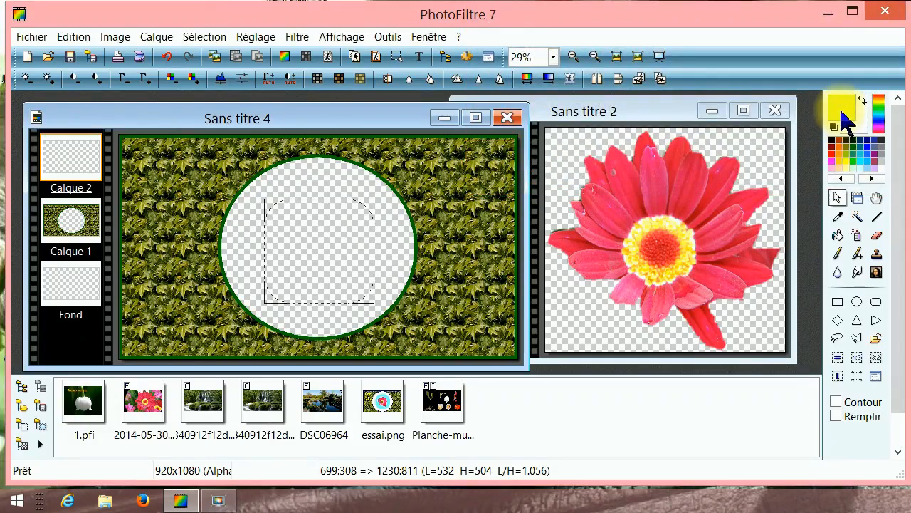
click(838, 236)
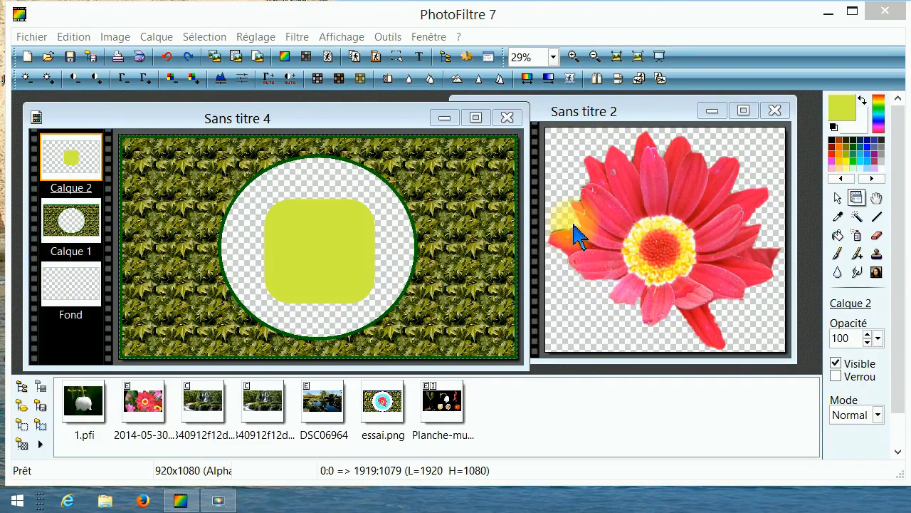
Copy the cut-out flower from Sans titre 2 and paste it into Sans titre 4 as a new layer
click(649, 113)
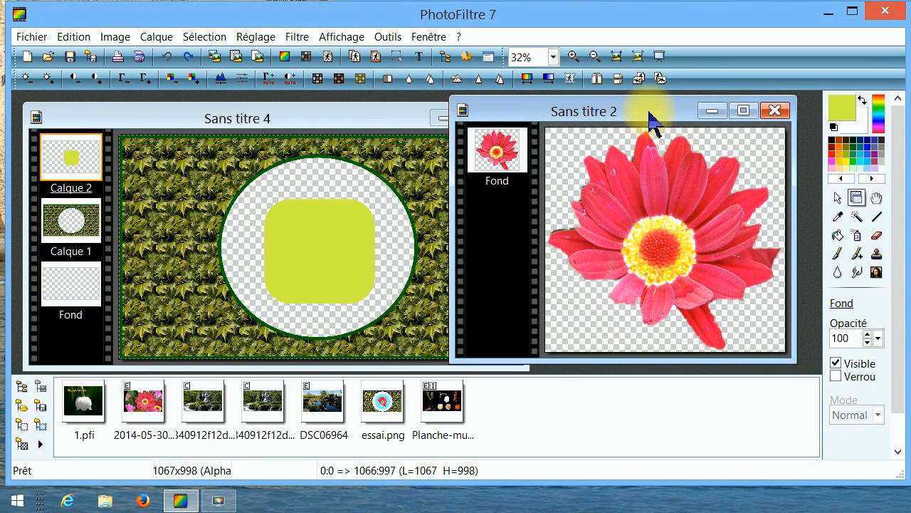
click(75, 37)
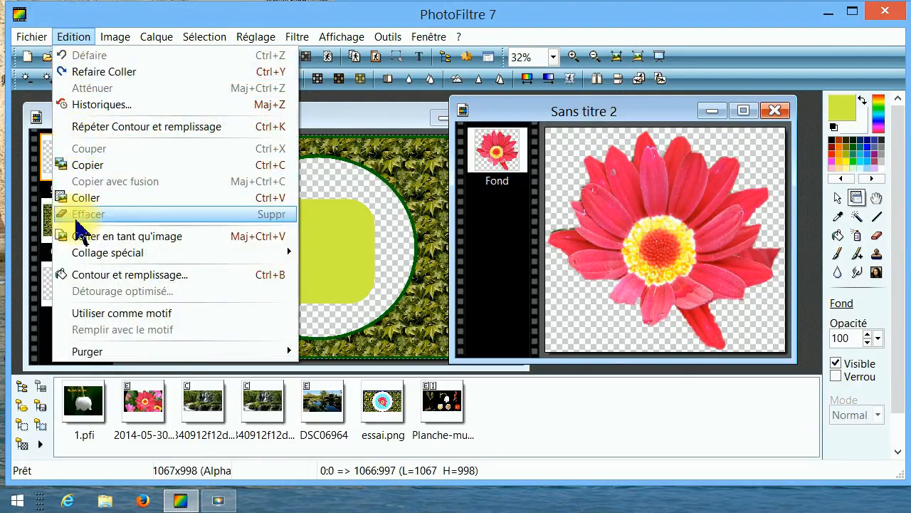
click(88, 168)
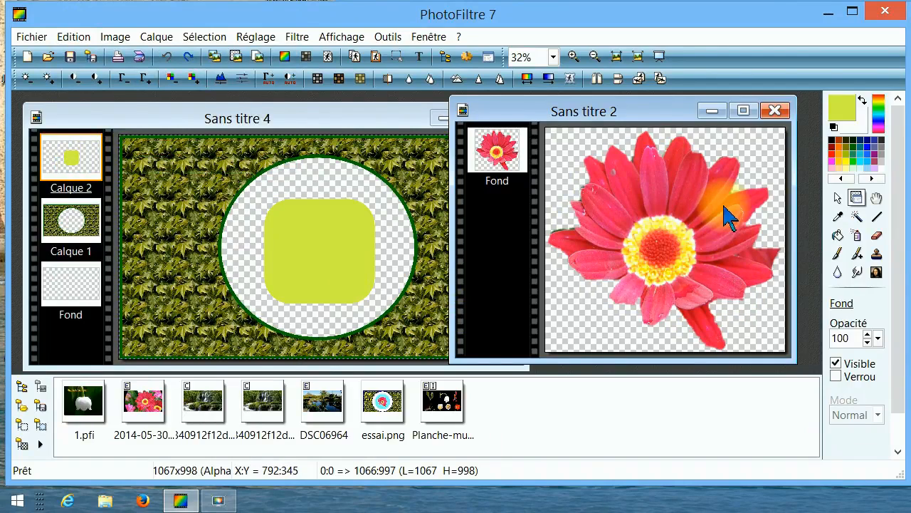
click(160, 122)
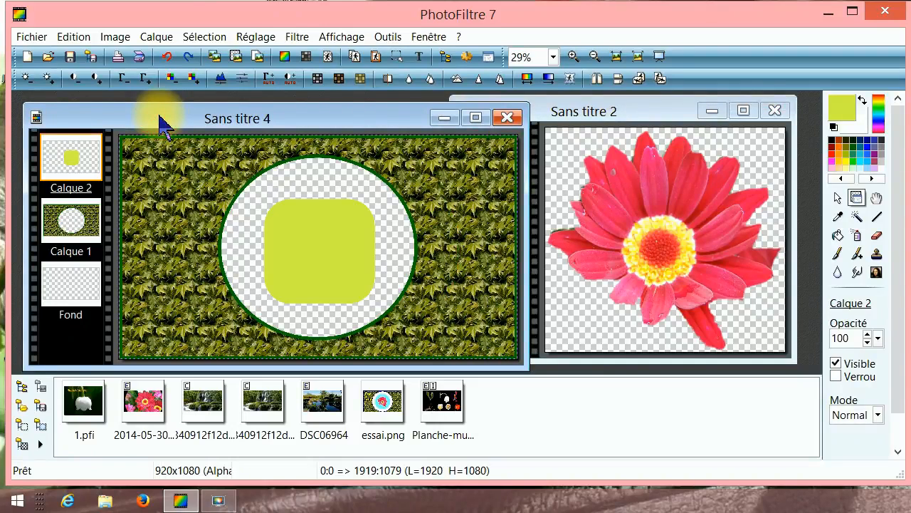
click(72, 36)
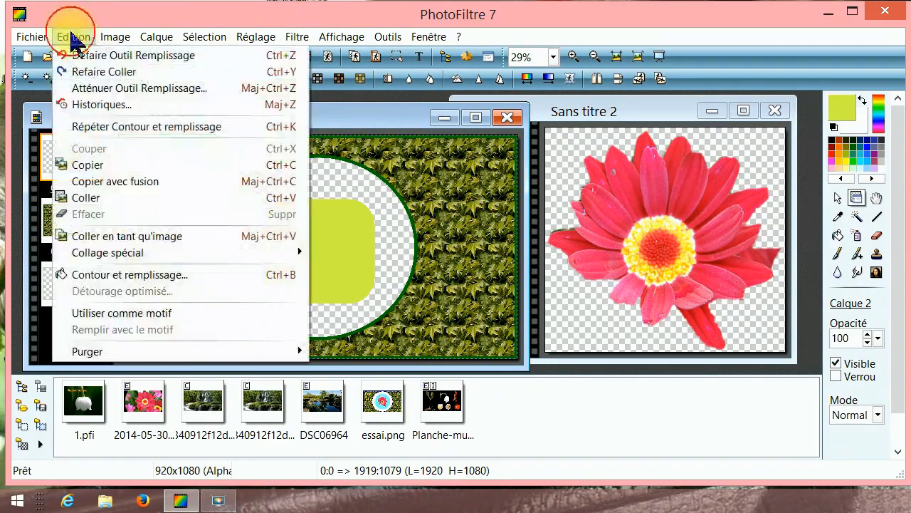
click(85, 199)
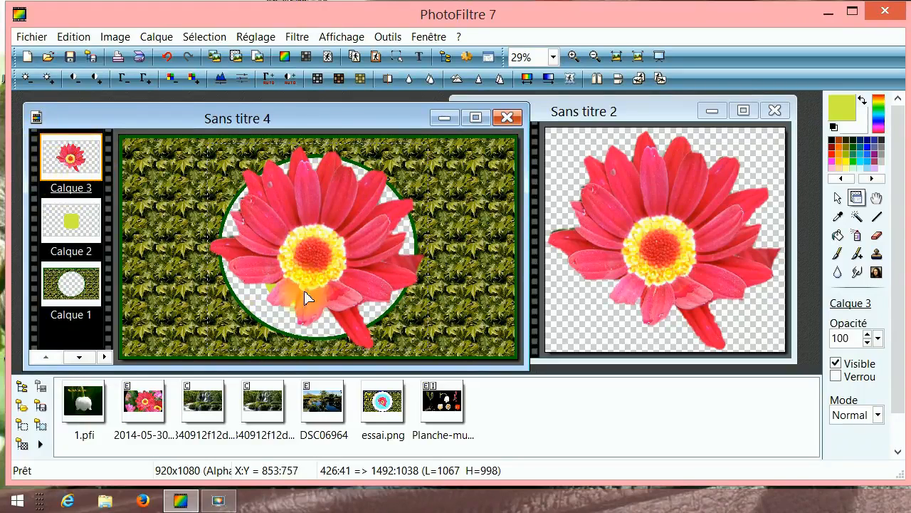
Resize the pasted flower layer to about 484 × 453 pixels and place it over the yellow-green rounded square
right_click(330, 224)
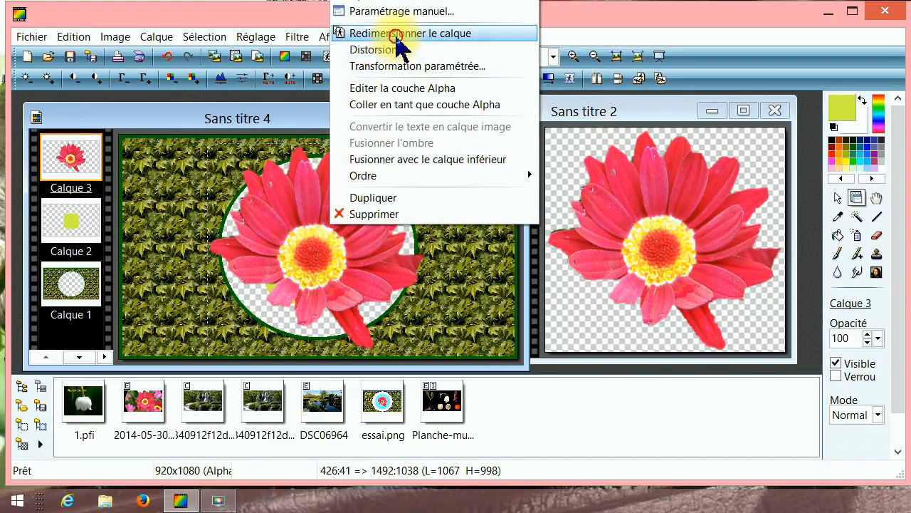
click(384, 34)
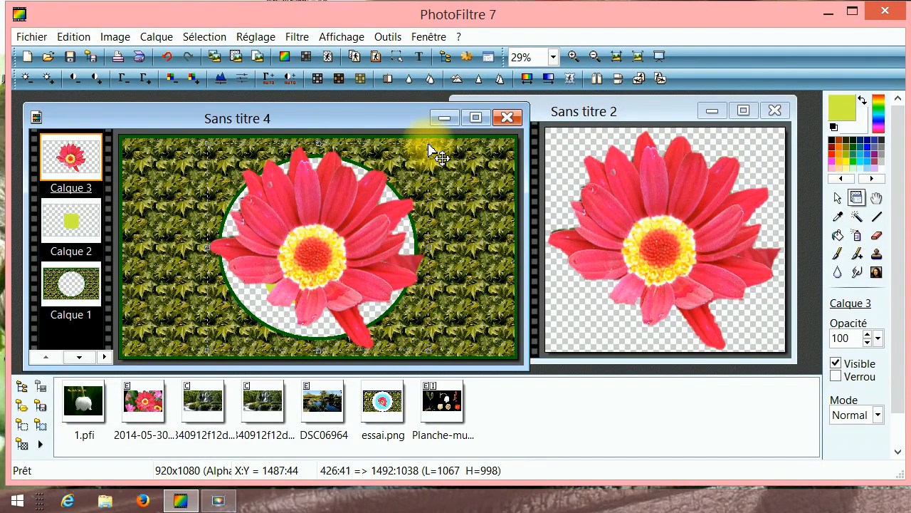
drag(431, 151, 316, 265)
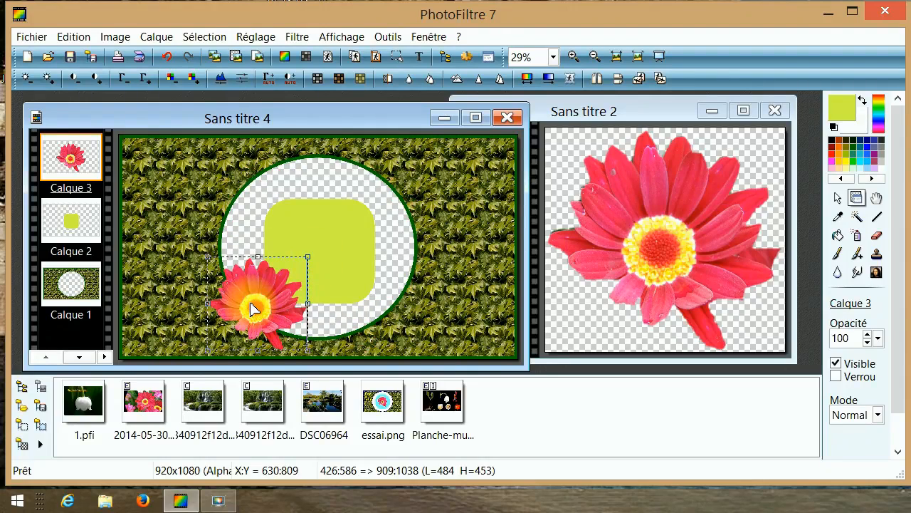
drag(251, 308, 313, 255)
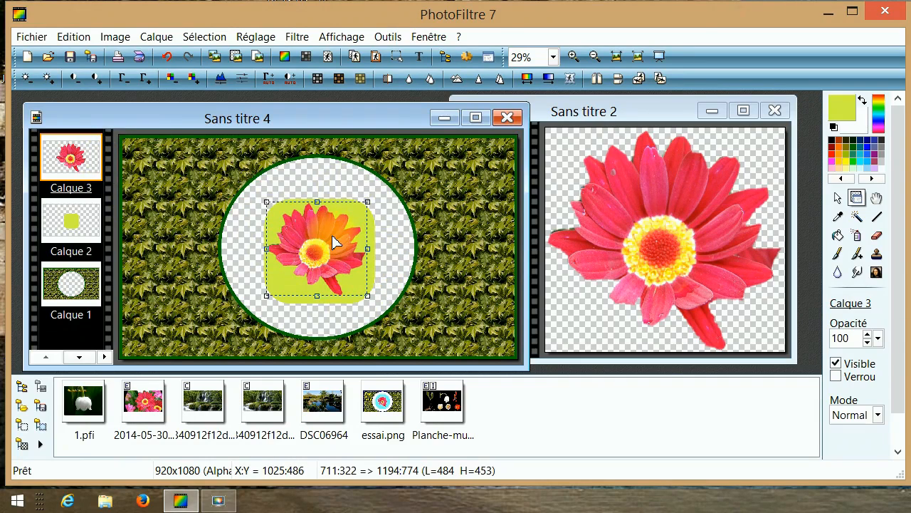
key(Return)
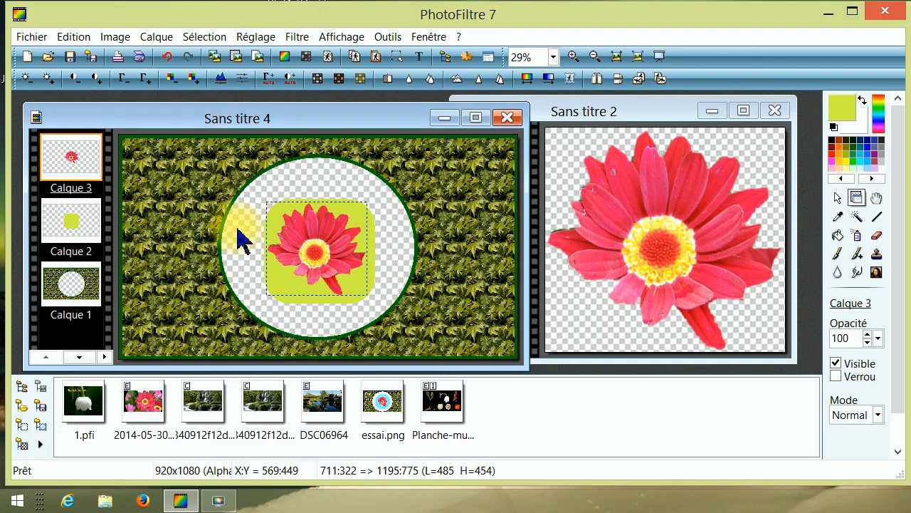
Save the Sans titre 4 composition in PNG format over the existing essai.png, accepting the loss of layers and keeping filtering at Aucun without interlacing
click(30, 40)
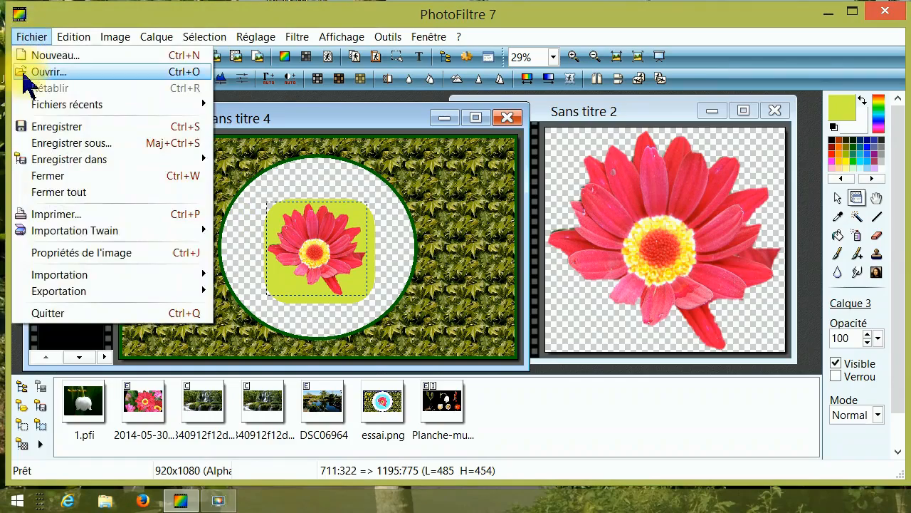
click(63, 144)
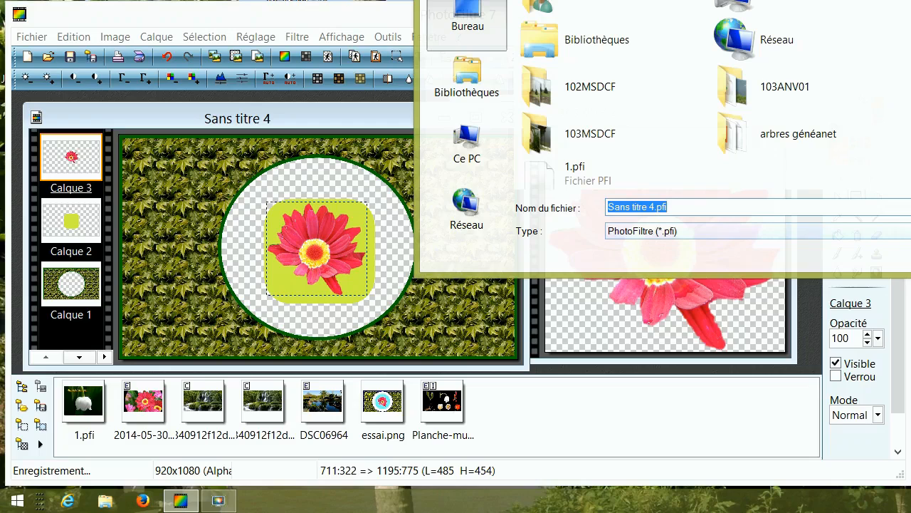
click(909, 231)
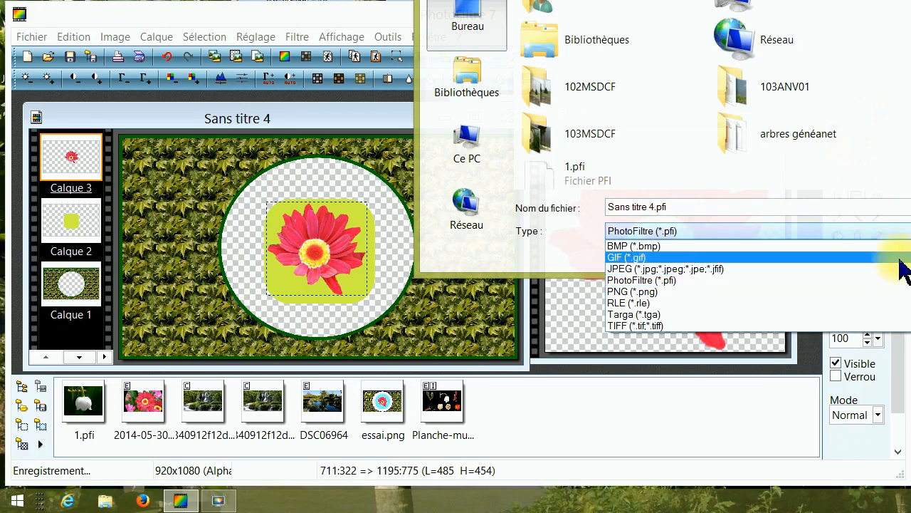
click(737, 304)
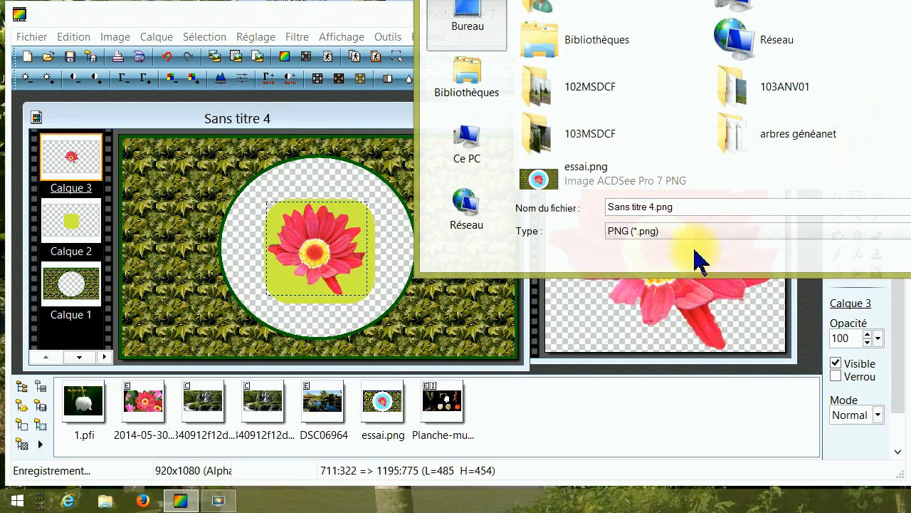
click(549, 183)
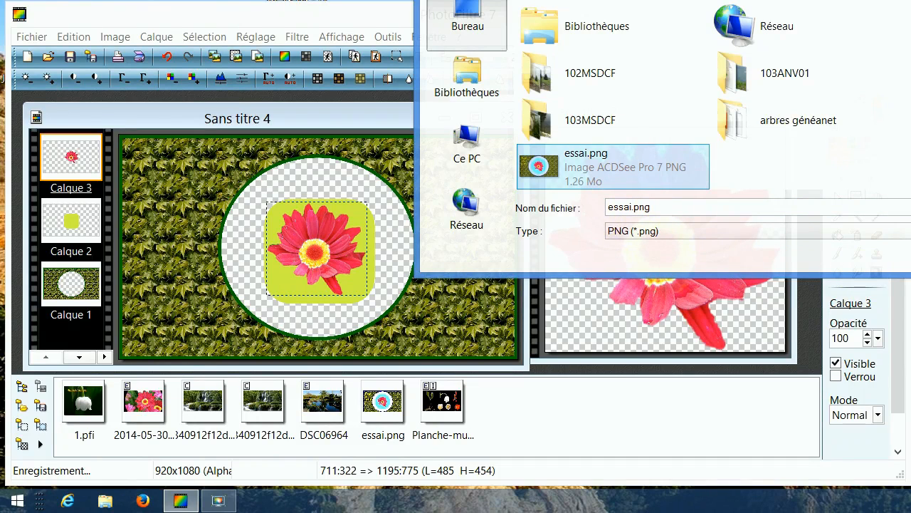
key(Return)
click(783, 126)
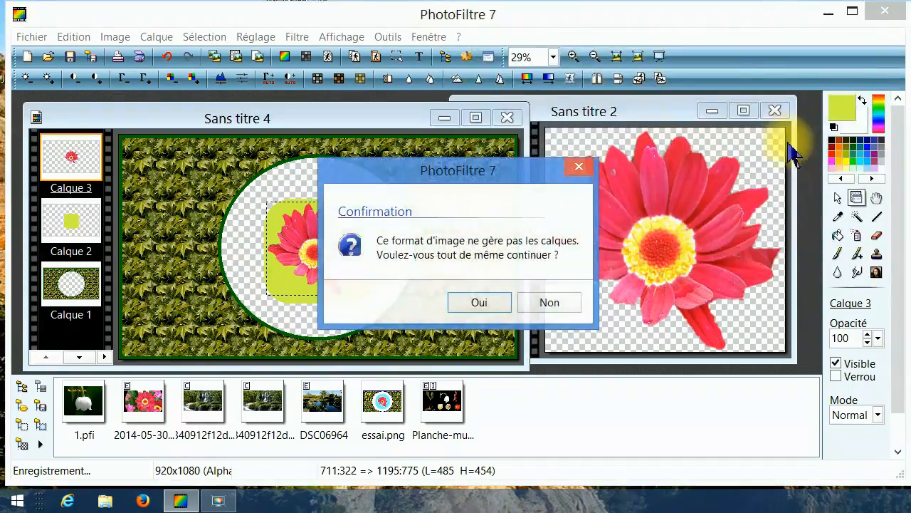
click(479, 304)
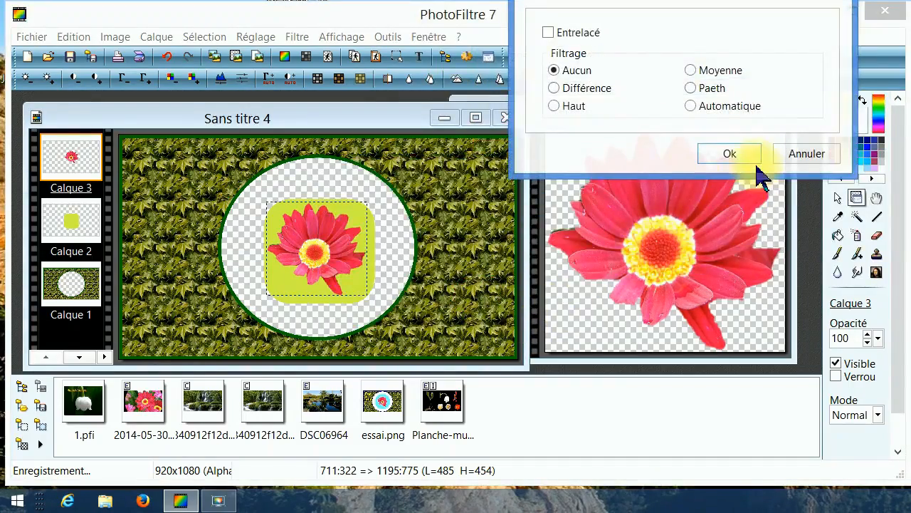
click(755, 161)
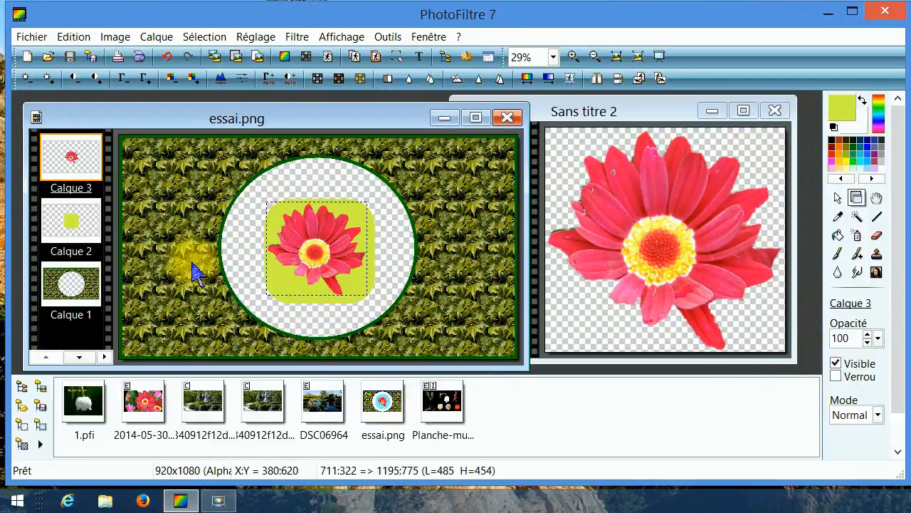